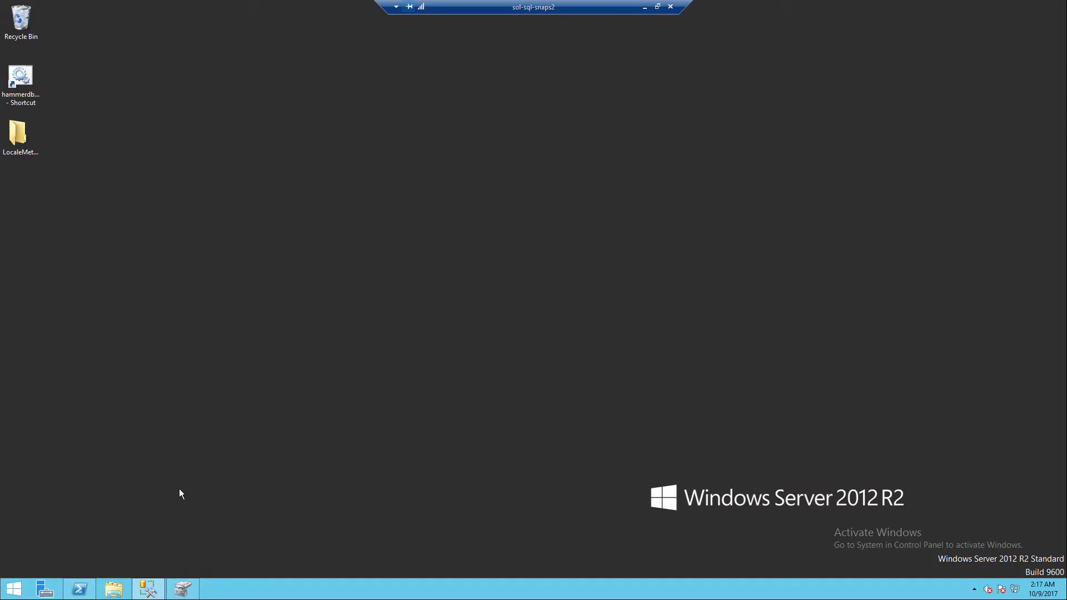
# - In SQL Server Management Studio, examine the data and log file paths in the NetBackup2 database's properties, and close them without changes
pyautogui.click(156, 585)
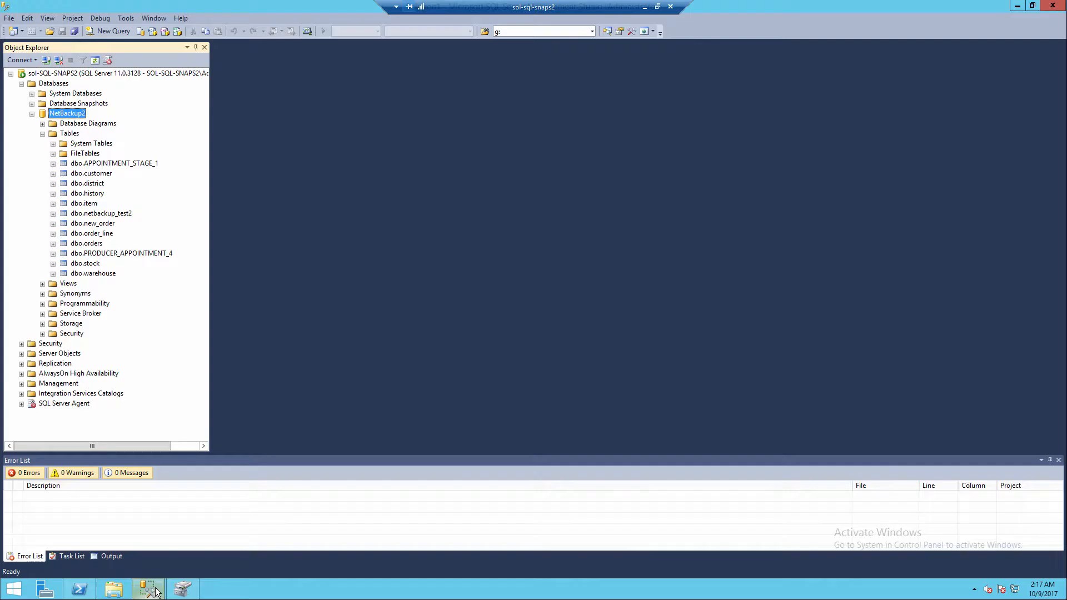
pyautogui.rightClick(73, 115)
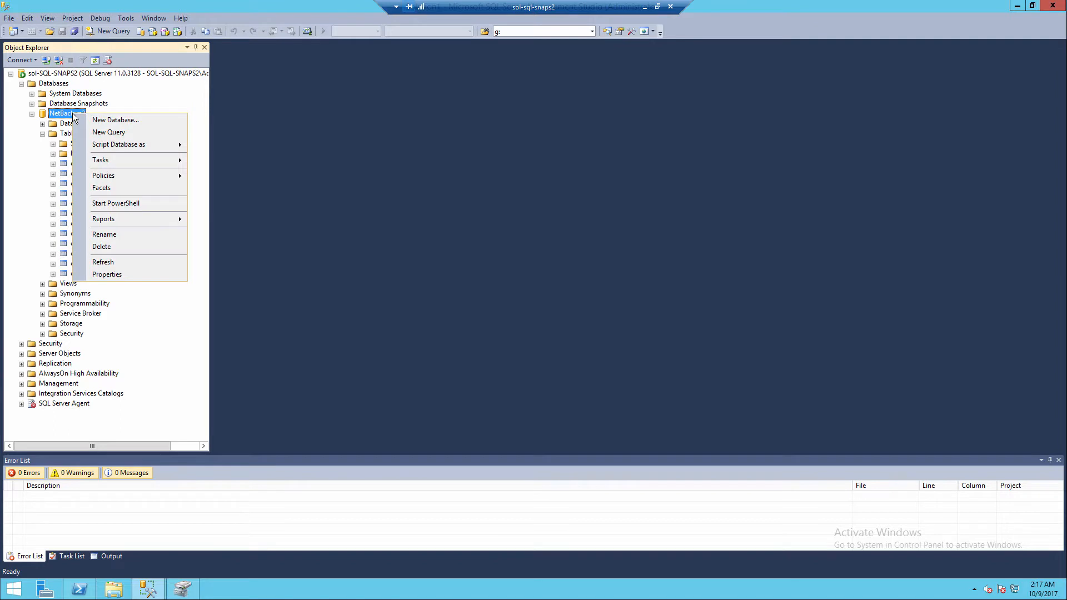
pyautogui.click(111, 274)
pyautogui.click(159, 41)
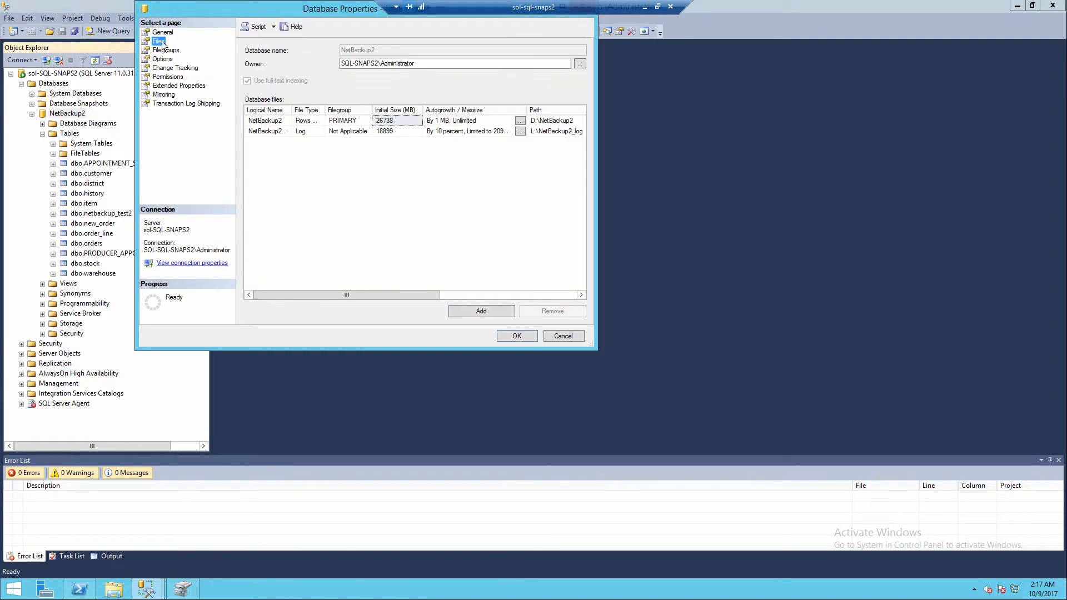
pyautogui.moveTo(293, 110); pyautogui.dragTo(313, 110)
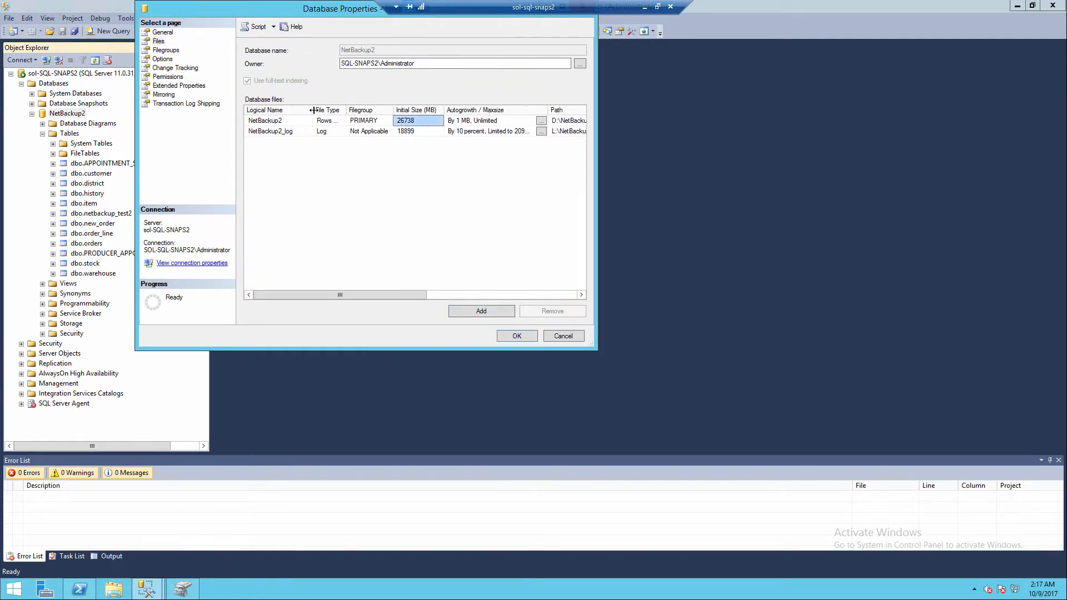
pyautogui.moveTo(403, 295); pyautogui.dragTo(465, 290)
pyautogui.click(491, 121)
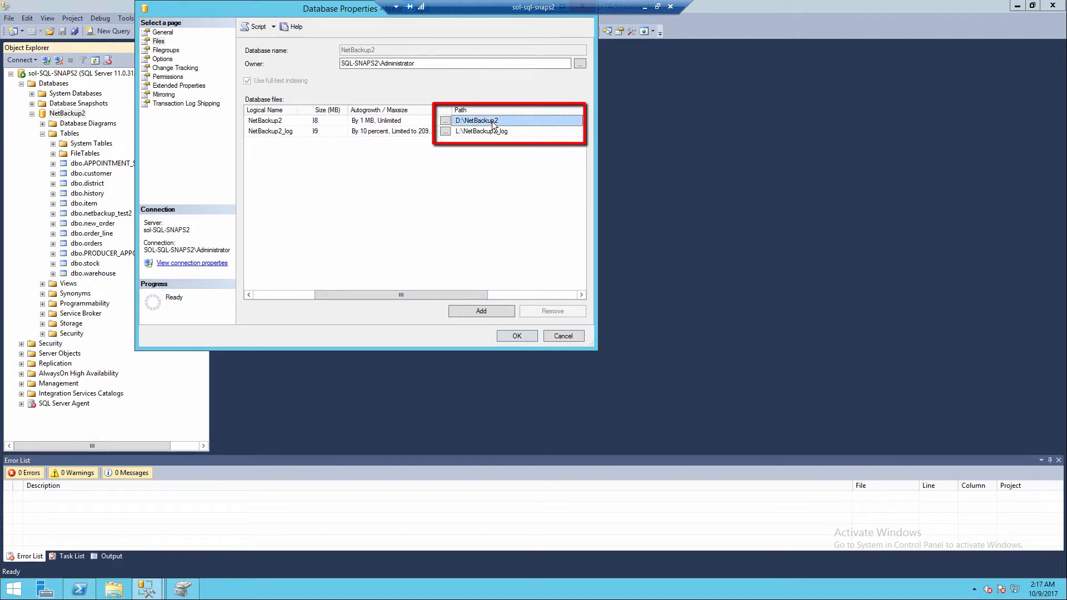
pyautogui.click(490, 134)
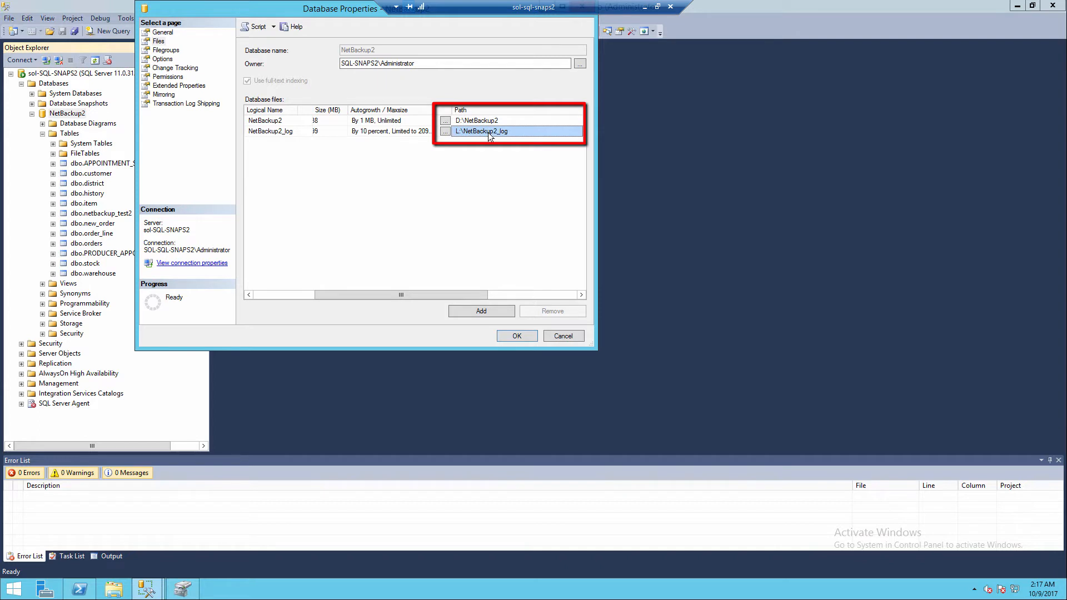
pyautogui.click(562, 334)
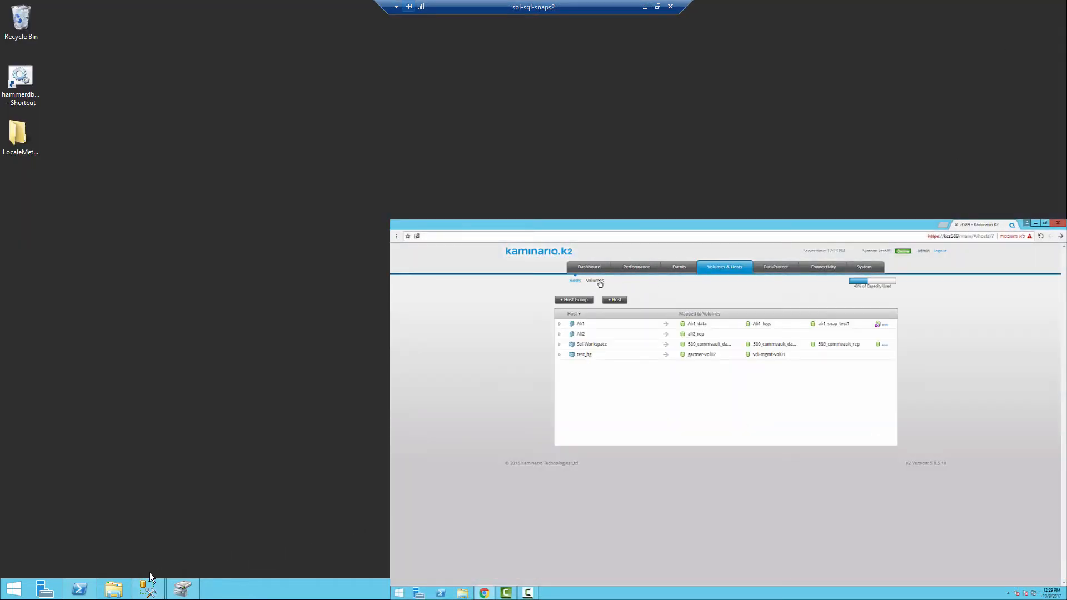
# - In PowerShell, list the serial numbers of KMNRIO disks 3 and 4, and in Kaminario K2 check the SCSI serial number of NetBackup_SQL_vm-Data
pyautogui.click(83, 593)
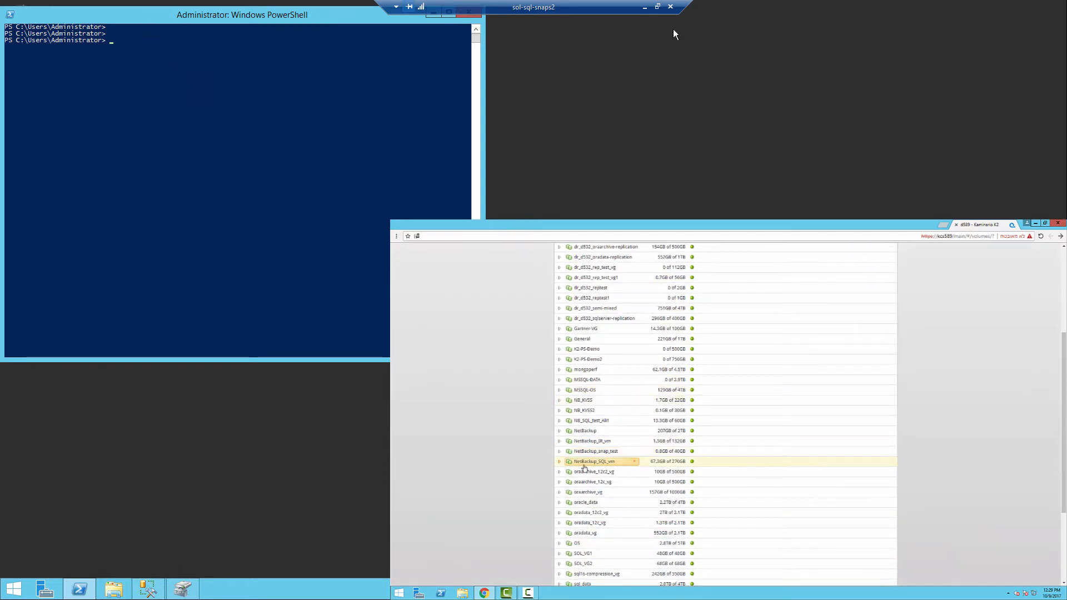
pyautogui.click(559, 463)
pyautogui.click(633, 478)
pyautogui.press('Up')
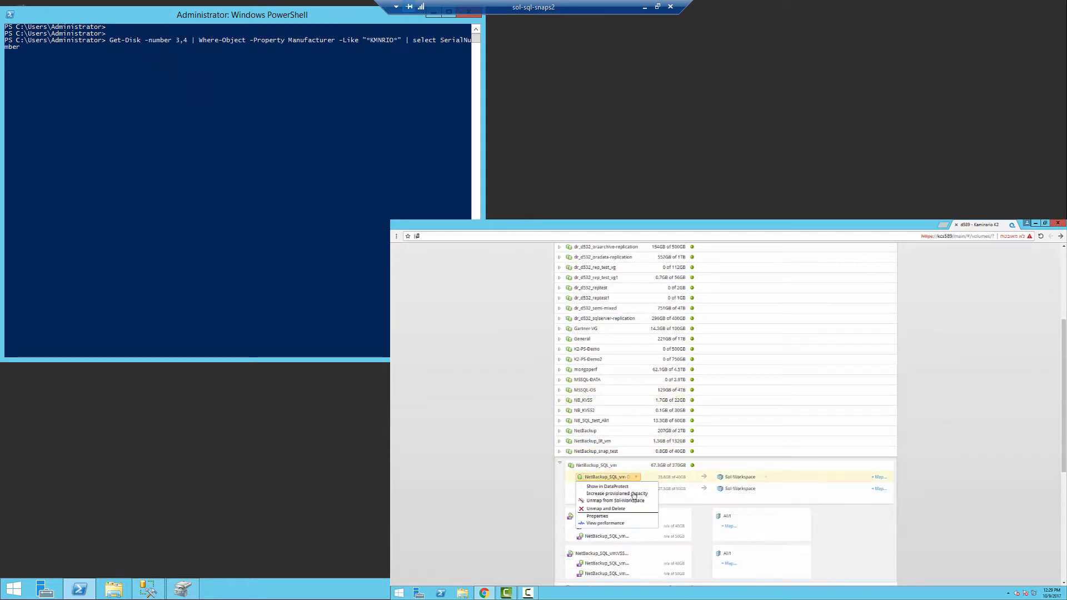
pyautogui.click(628, 520)
pyautogui.press('Return')
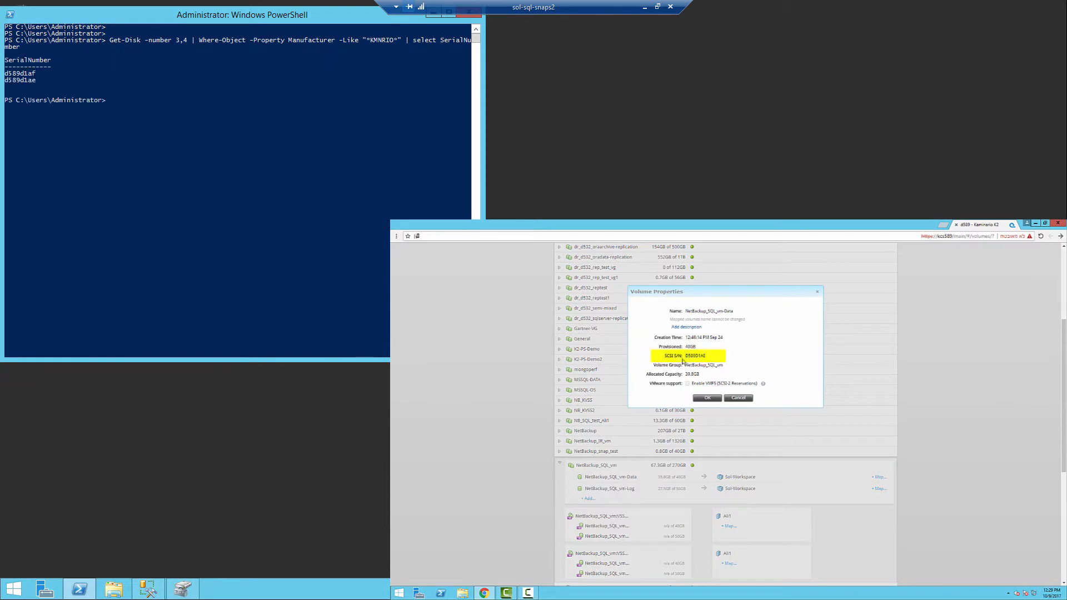
pyautogui.moveTo(686, 356); pyautogui.dragTo(709, 356)
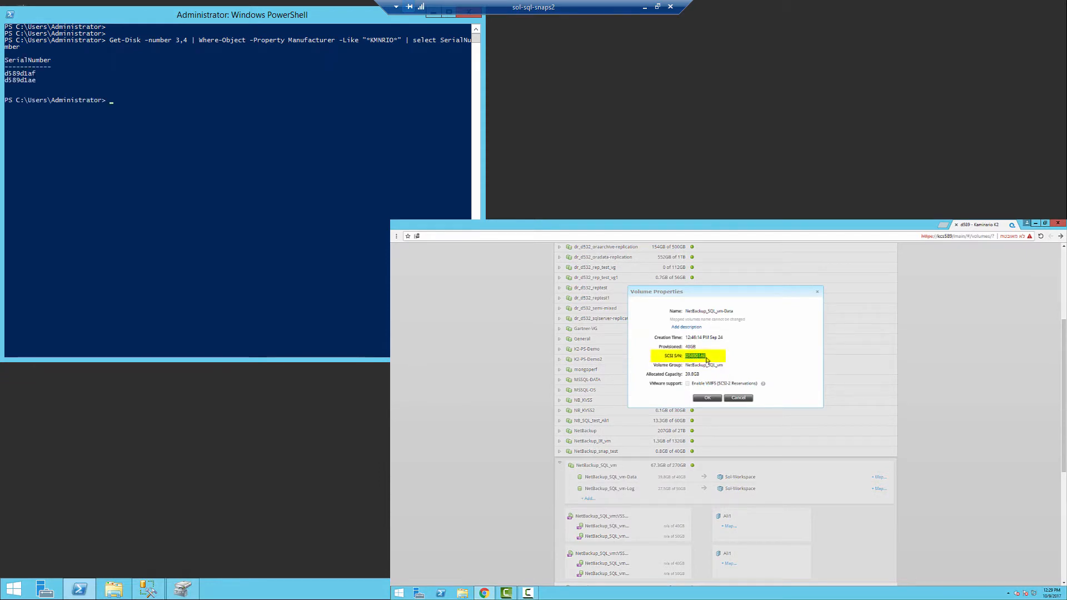
pyautogui.click(708, 398)
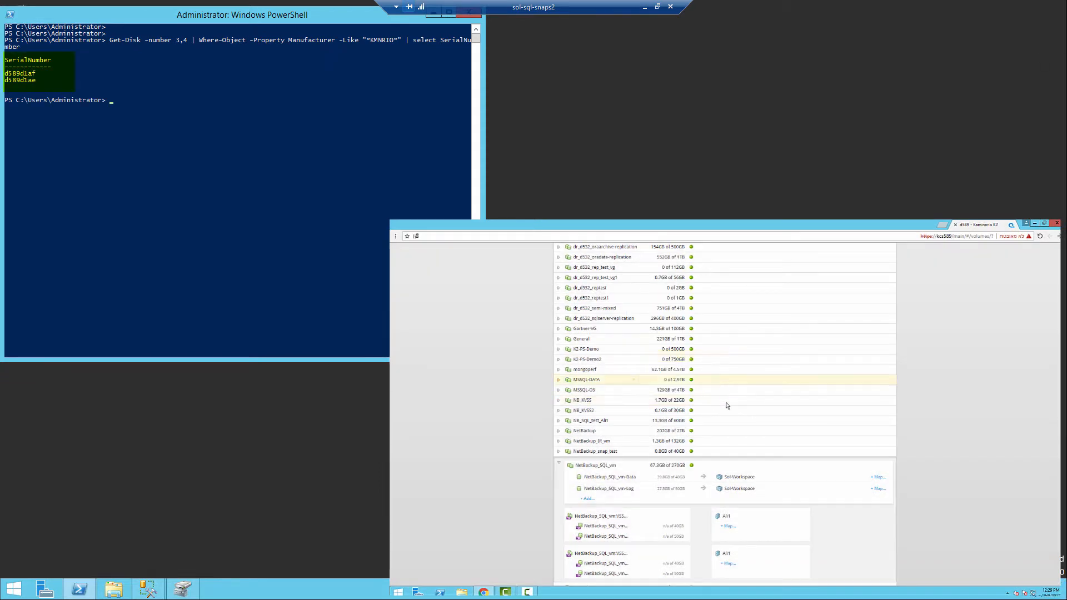
# - Run Get-K2Volume -SCSI_SN D589D1AE in PowerShell and check the SCSI serial number in the NetBackup_SQL_vm-Log volume's properties in Kaminario K2
pyautogui.click(635, 490)
pyautogui.press('Up')
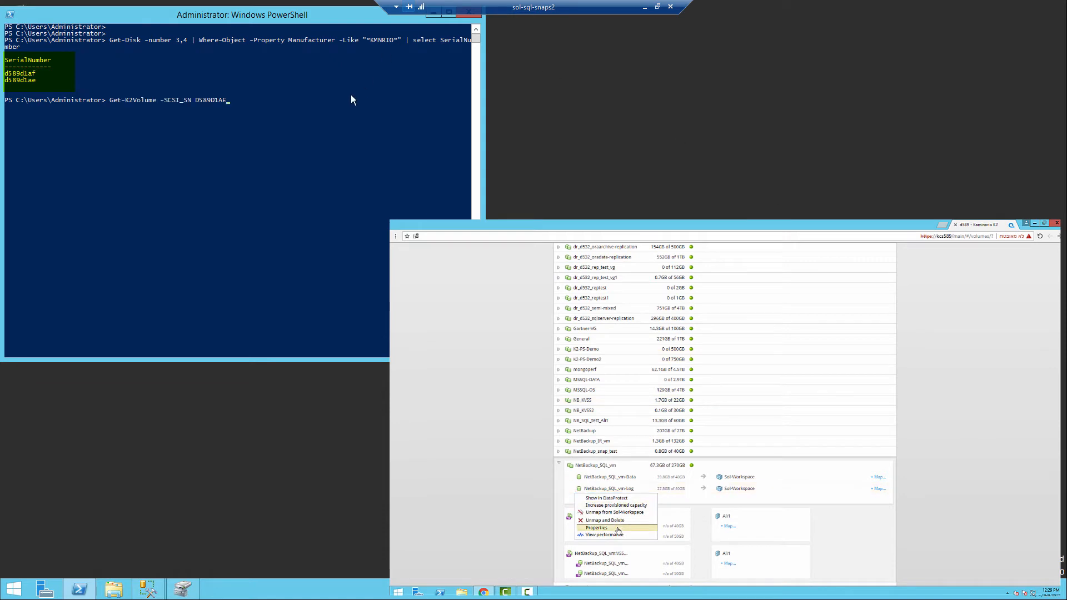
pyautogui.press('Return')
pyautogui.click(618, 530)
pyautogui.moveTo(686, 356); pyautogui.dragTo(706, 357)
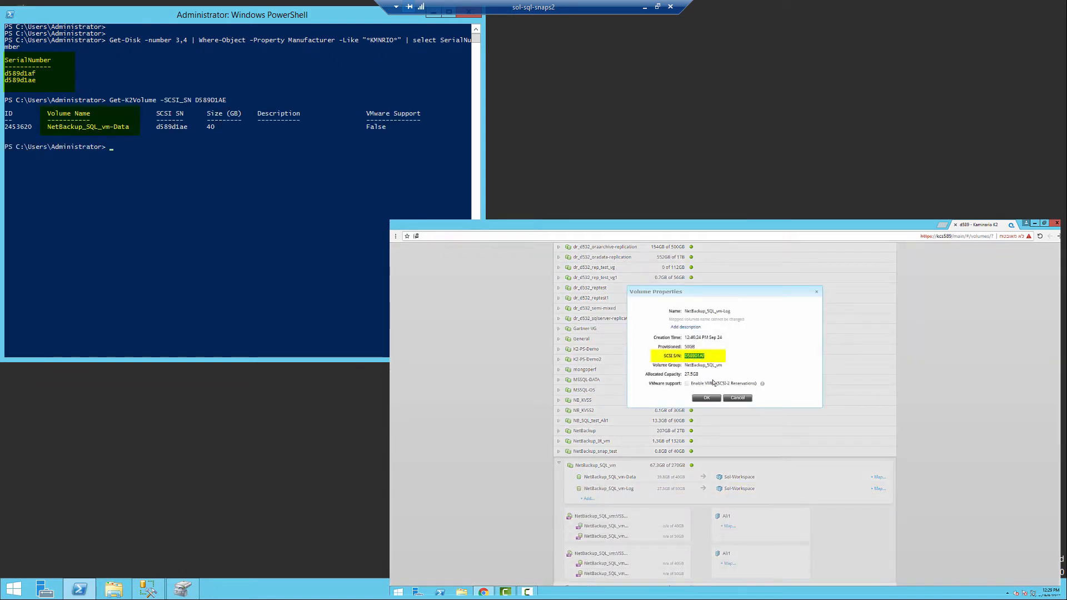
# - Run Get-K2Volume -SCSI_SN D589D1AF in PowerShell and collapse the NetBackup_SQL_vm volume group in Kaminario K2
pyautogui.press('Up')
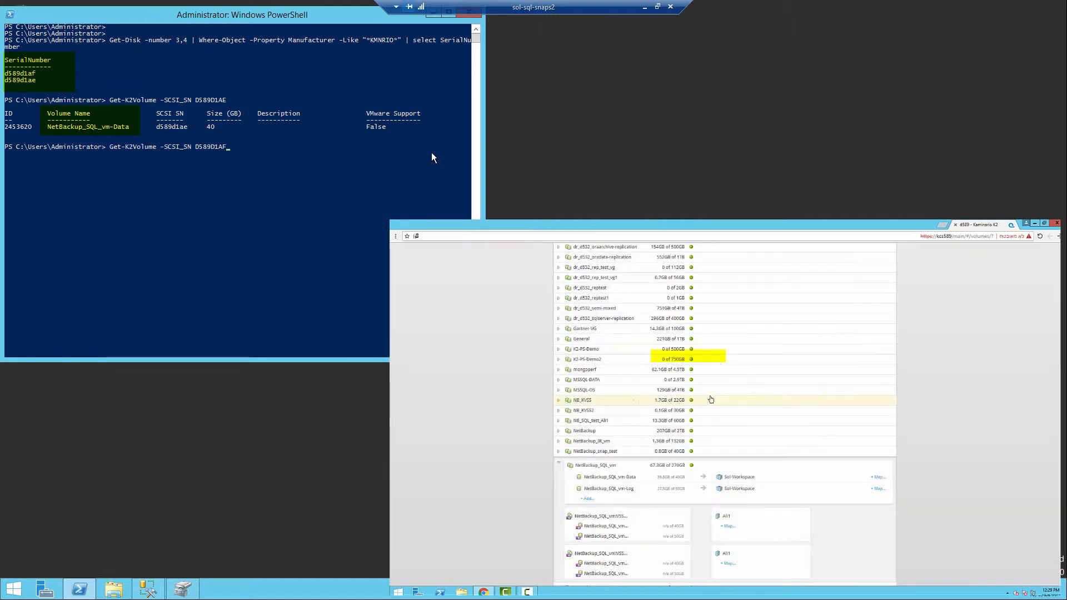
pyautogui.press('BackSpace')
pyautogui.write('F')
pyautogui.press('Return')
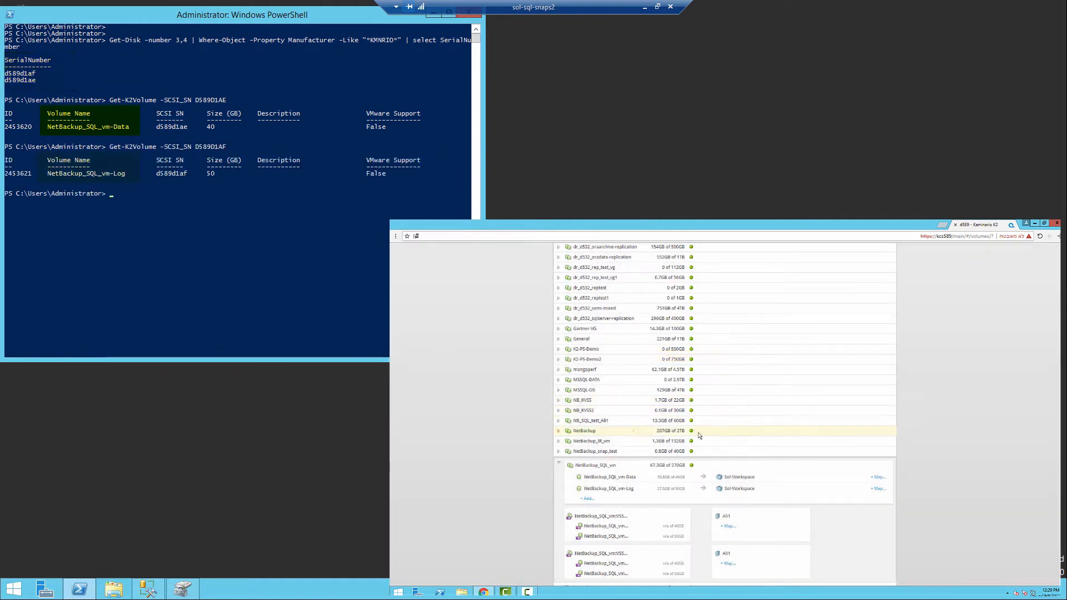
pyautogui.click(559, 464)
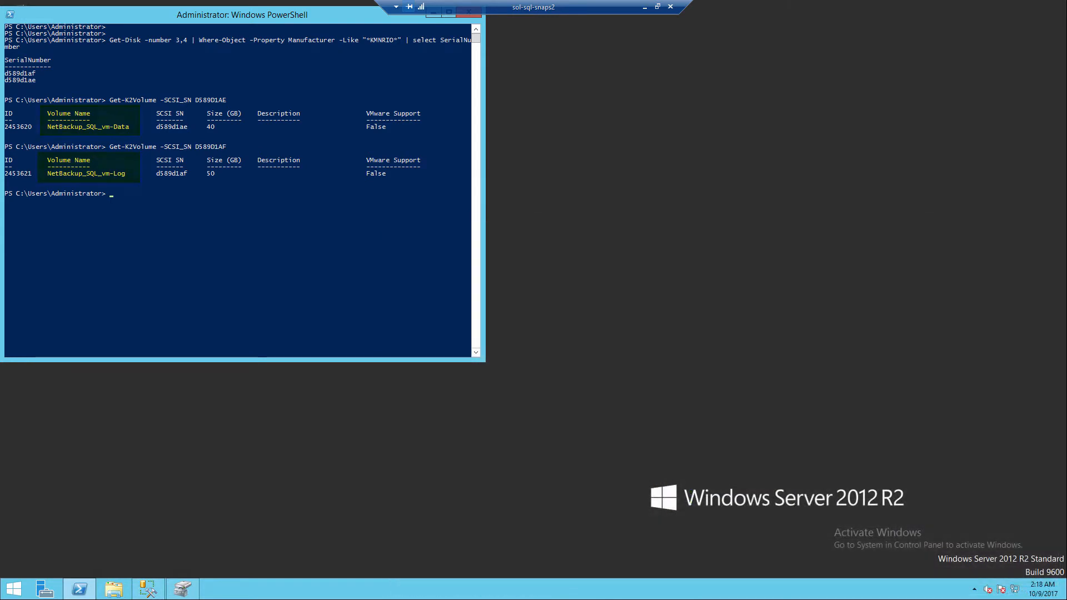
# - Look up the volume groups of the volumes with serials D589D1AE and D589D1AF by piping Get-K2Volume into Get-K2VolumeGroup
pyautogui.rightClick(365, 201)
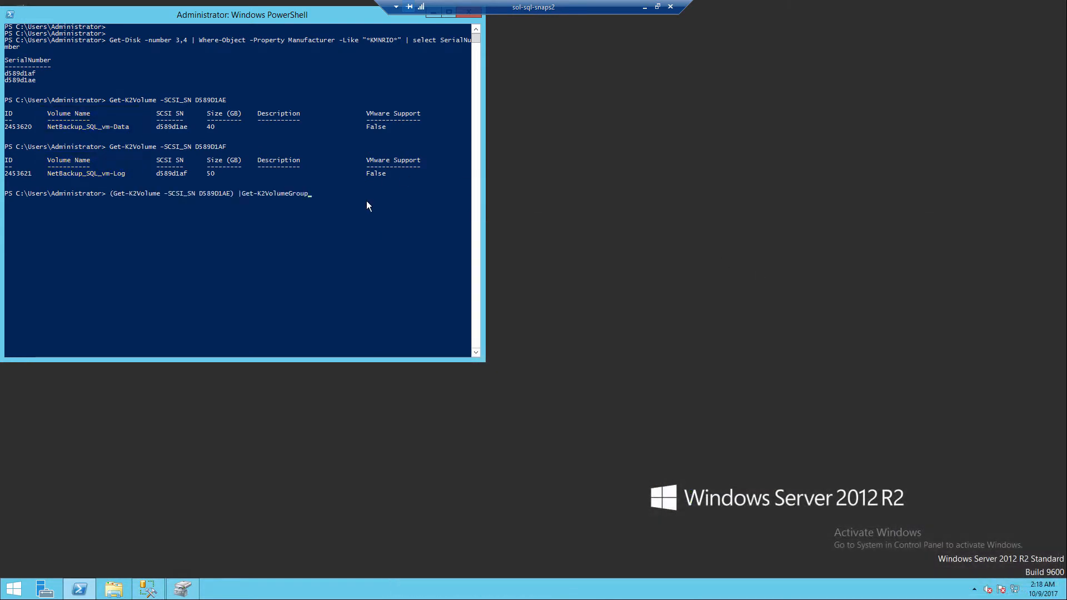
pyautogui.press('Return')
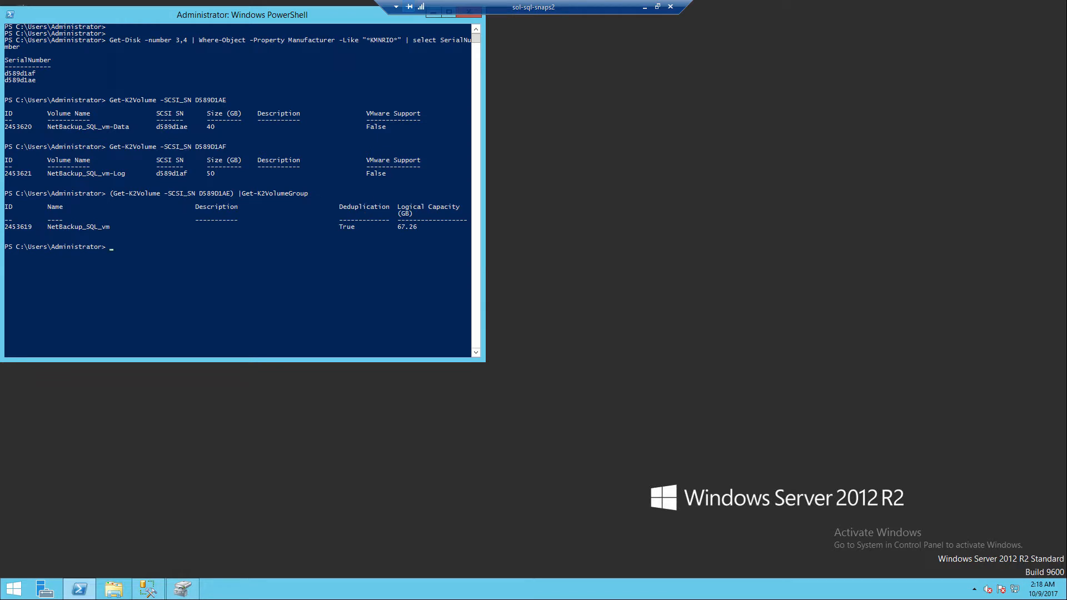
pyautogui.rightClick(411, 249)
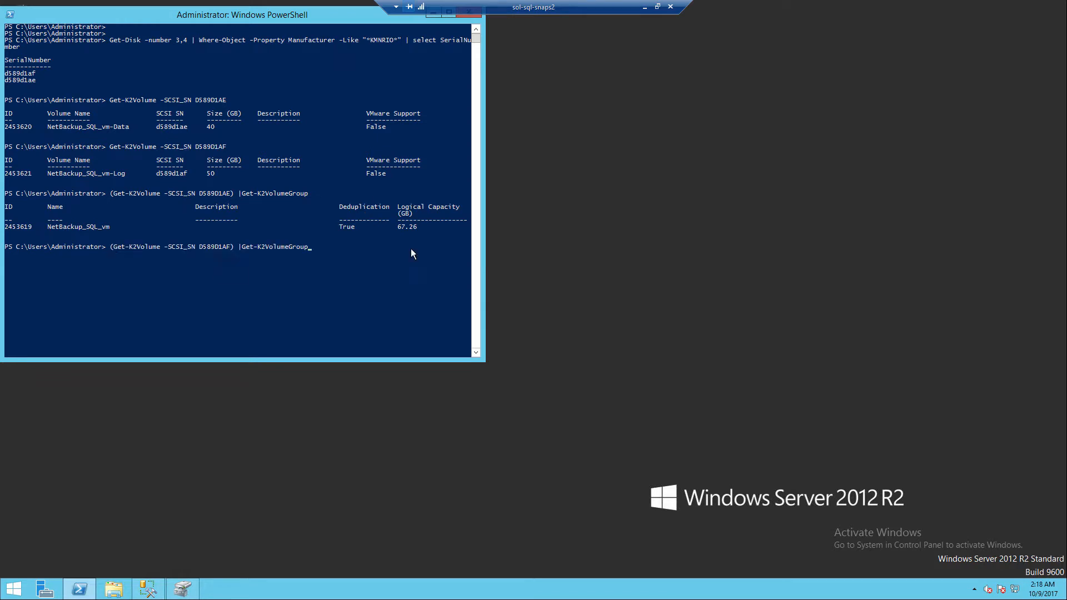
pyautogui.press('Return')
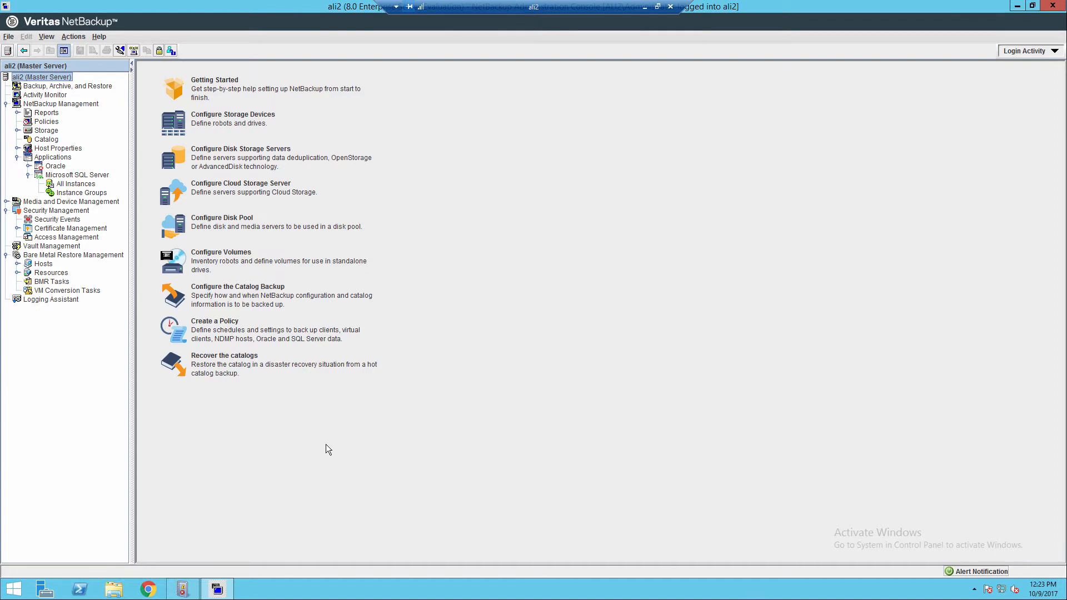
# - In the NetBackup Administration Console, review the registration credentials of the MSSQLSERVER instance on sol-sql-snaps2 and leave them unchanged
pyautogui.click(56, 159)
pyautogui.click(61, 176)
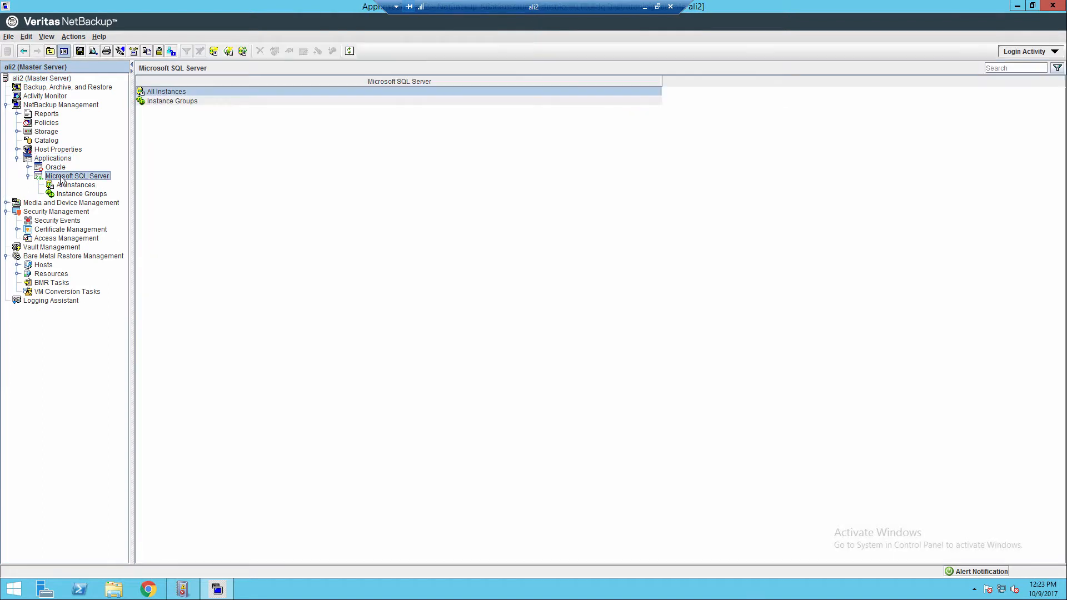
pyautogui.click(70, 185)
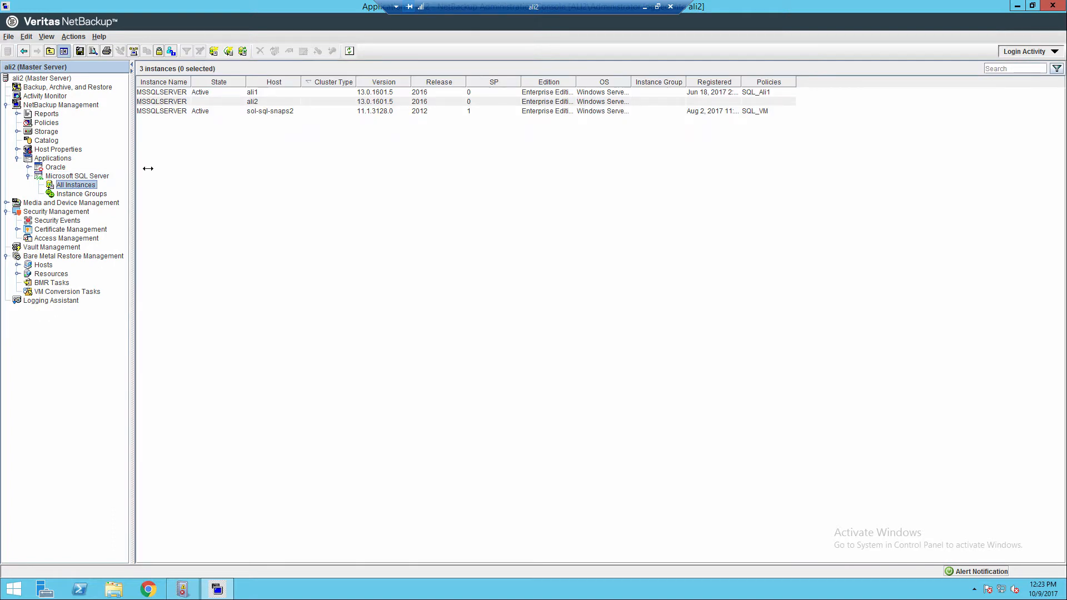
pyautogui.doubleClick(194, 111)
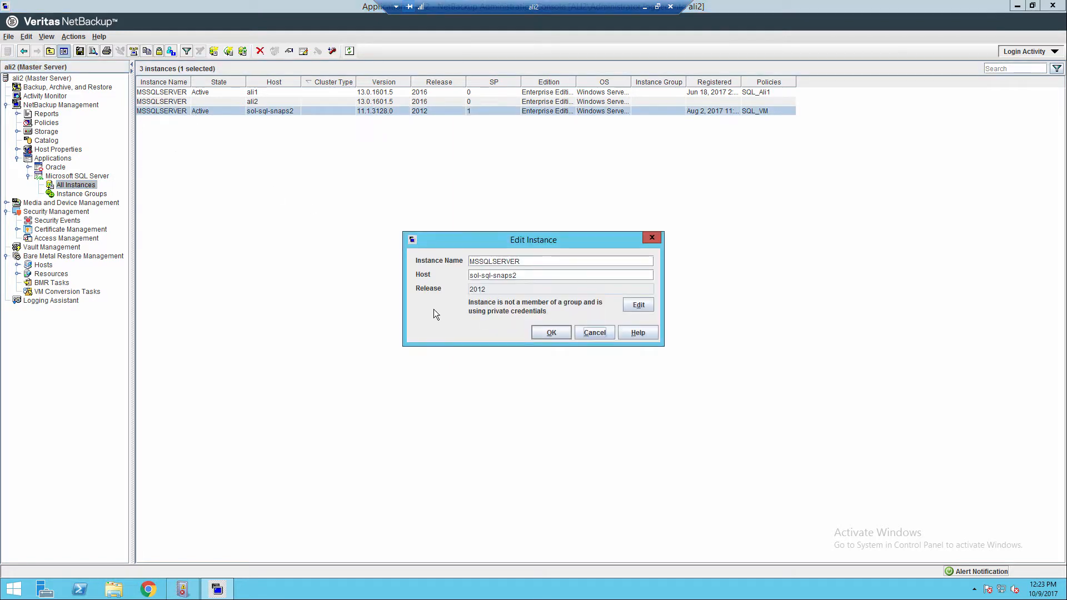
pyautogui.click(633, 305)
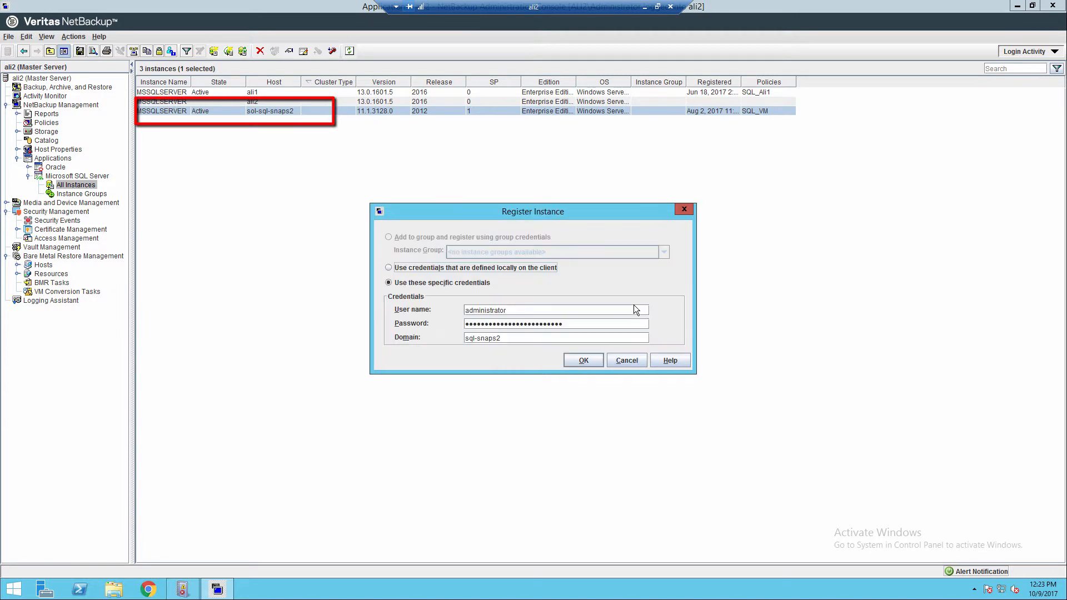
pyautogui.click(635, 359)
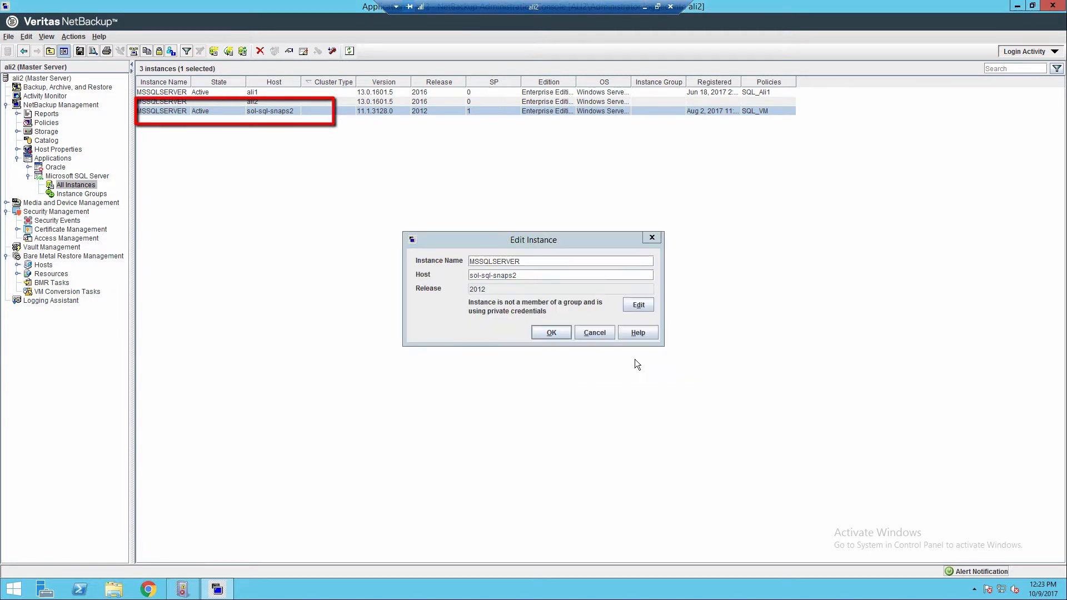
pyautogui.click(595, 332)
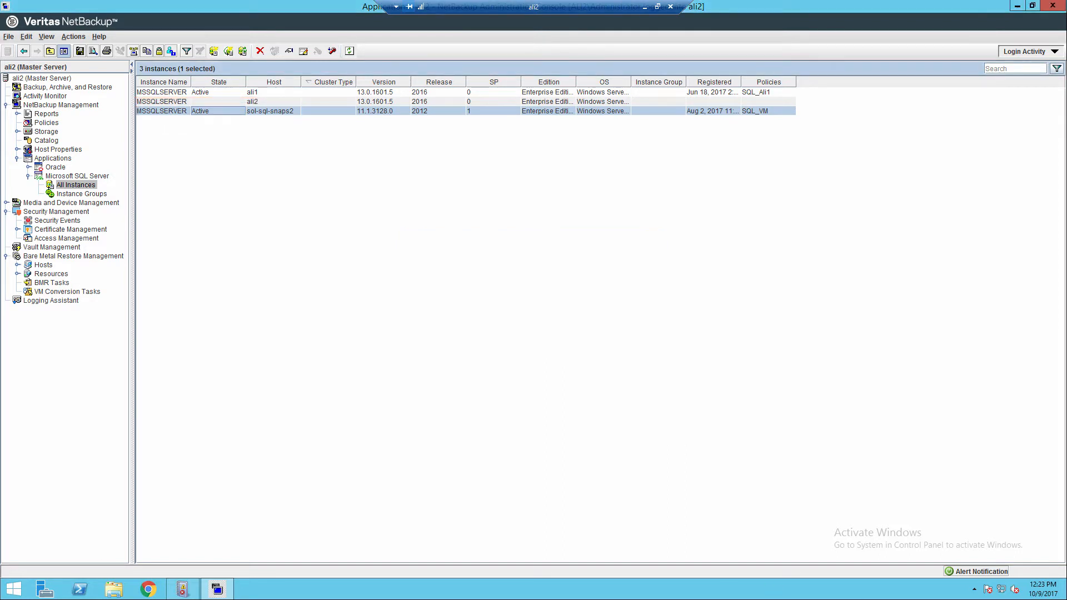
# - Create a new backup policy named SQL_VM without the configuration wizard
pyautogui.click(41, 122)
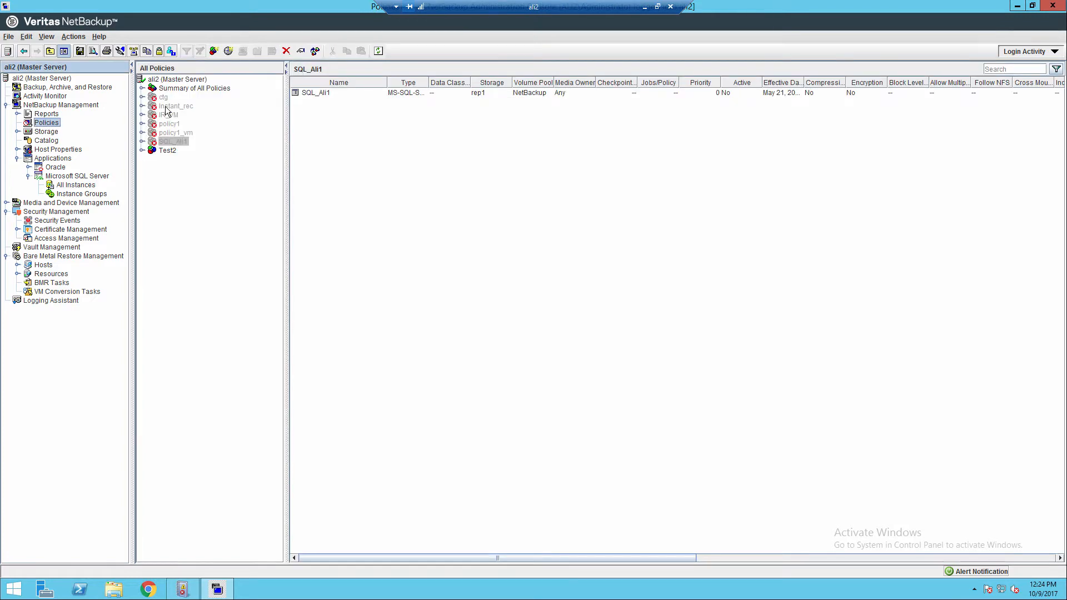
pyautogui.click(178, 80)
pyautogui.click(179, 88)
pyautogui.rightClick(181, 87)
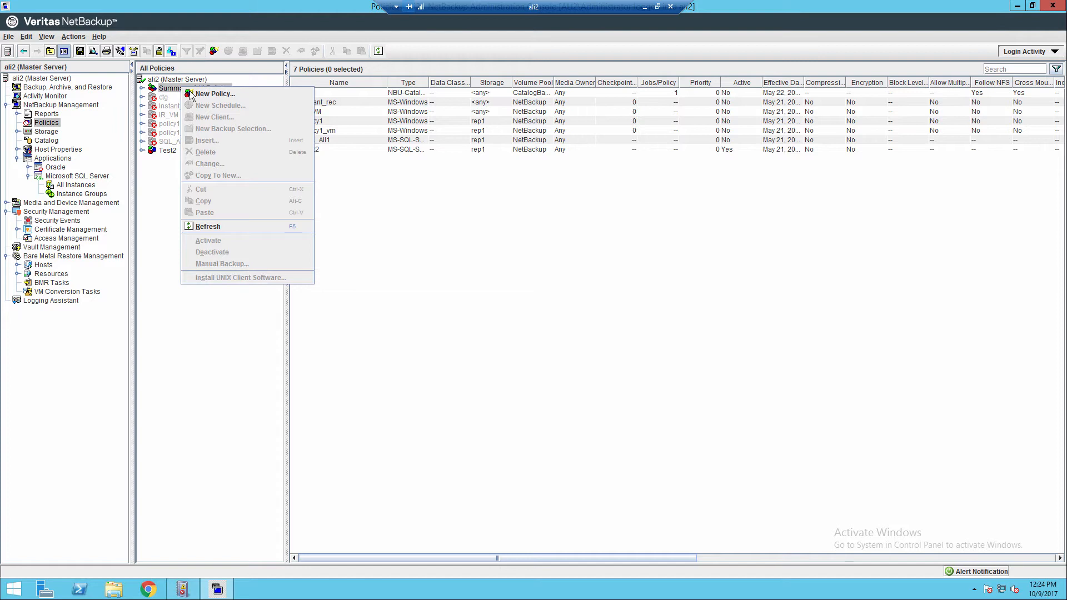
pyautogui.click(192, 93)
pyautogui.press('capslock')
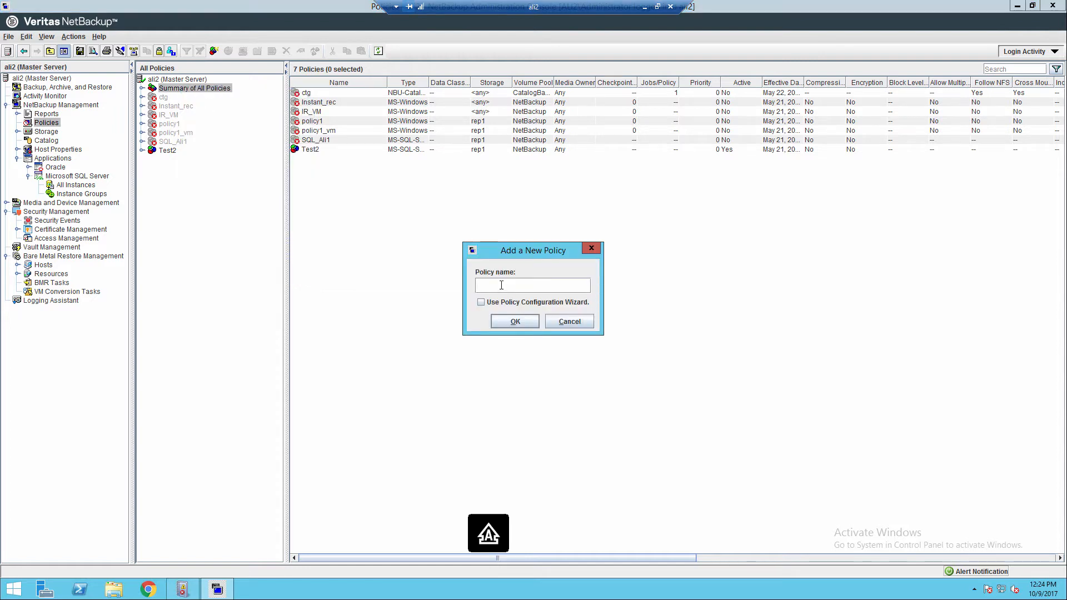
pyautogui.write('SQL_VM')
pyautogui.press('capslock')
pyautogui.click(511, 323)
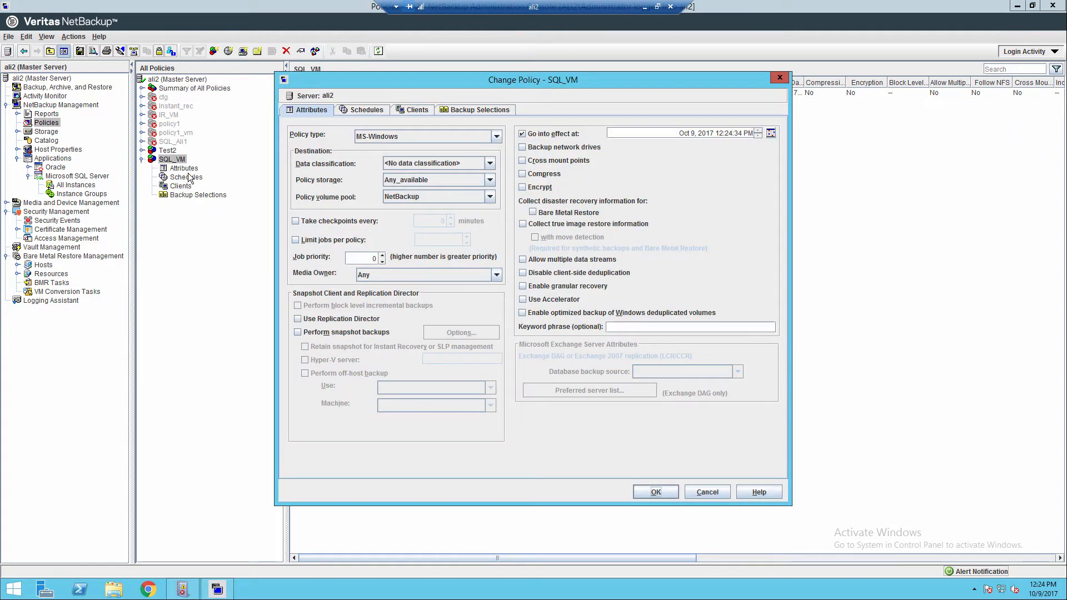
# - Set the SQL_VM policy's type to MS-SQL-Server and its policy storage to rep1
pyautogui.click(497, 139)
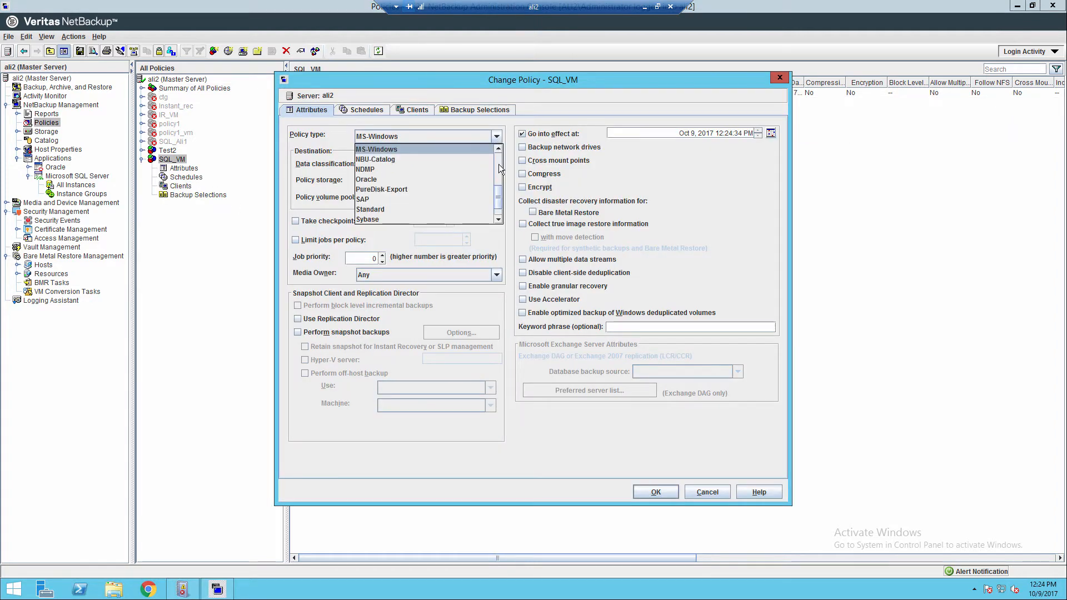
pyautogui.scroll(2, 497, 186)
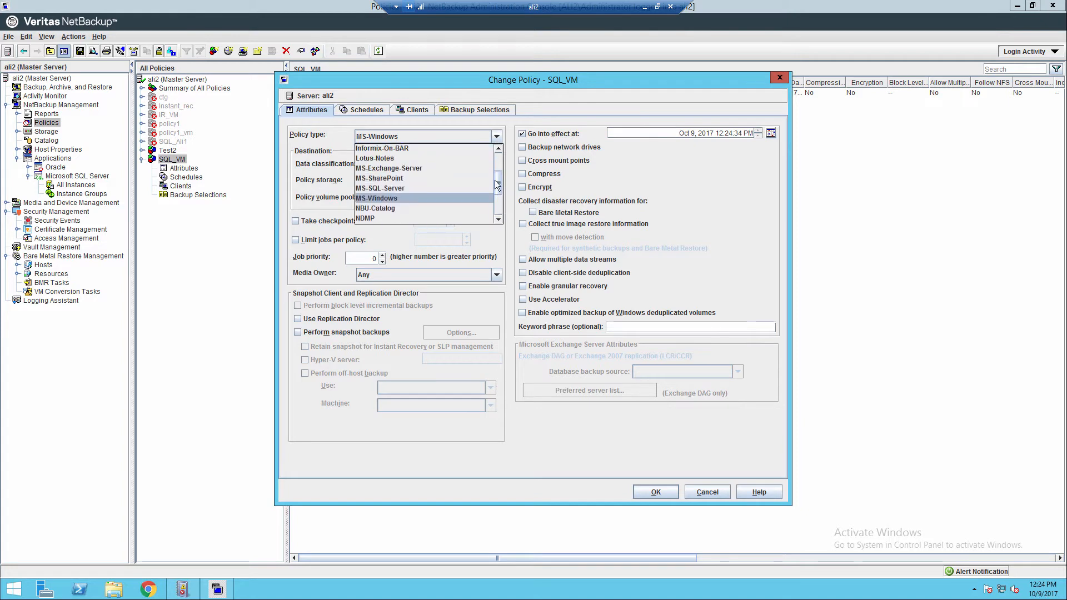
pyautogui.click(453, 187)
pyautogui.click(489, 180)
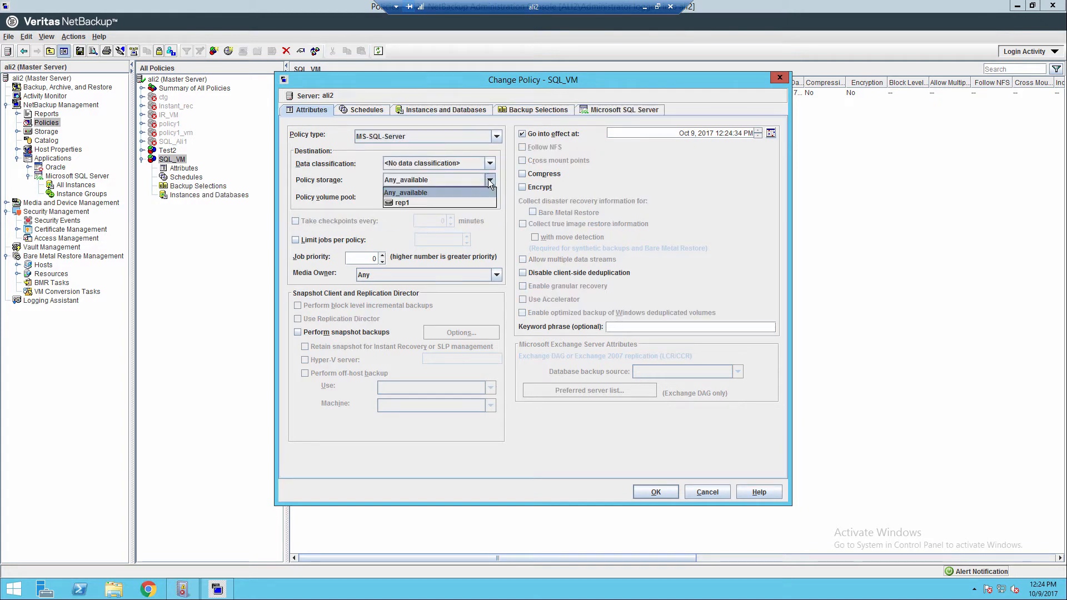
pyautogui.click(482, 202)
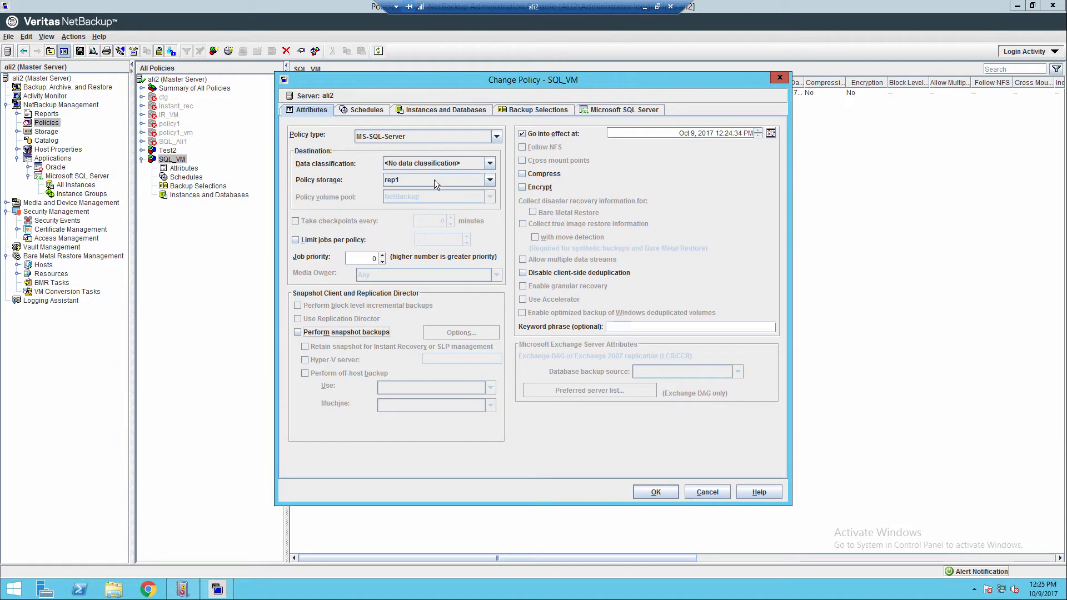
# - Enable snapshot backups for the policy, with off-host backup through alternate client ALI1 and snapshots retained for Instant Recovery or SLP management
pyautogui.click(297, 332)
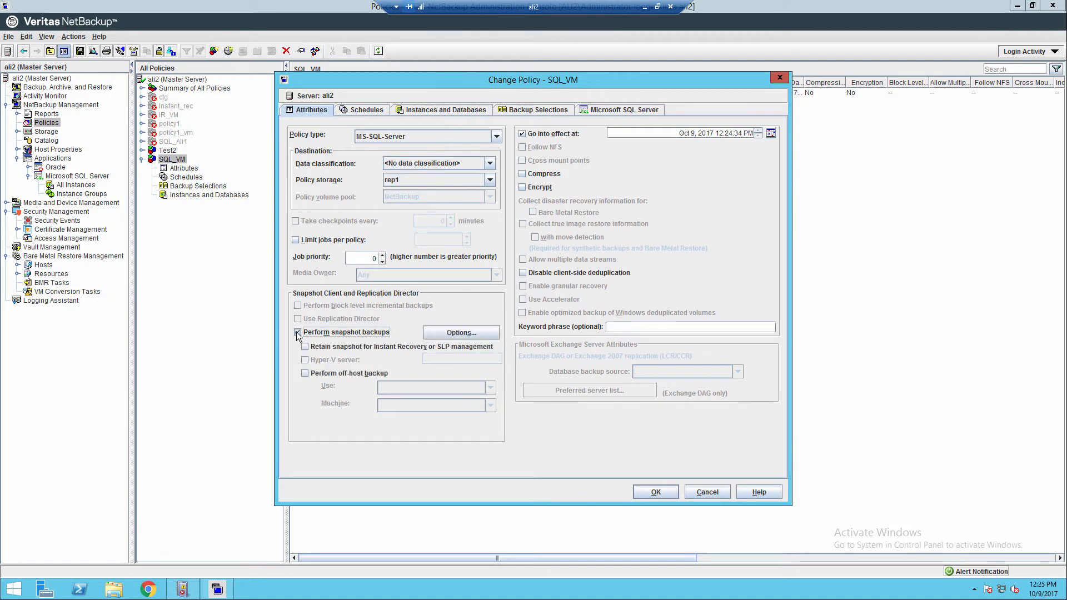
pyautogui.click(305, 374)
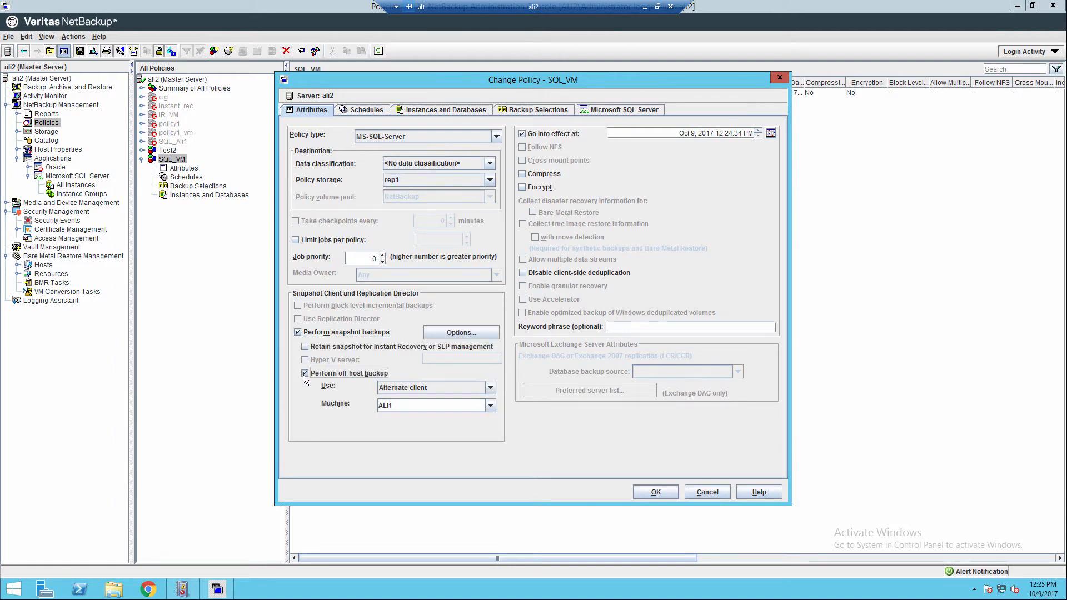
pyautogui.click(490, 406)
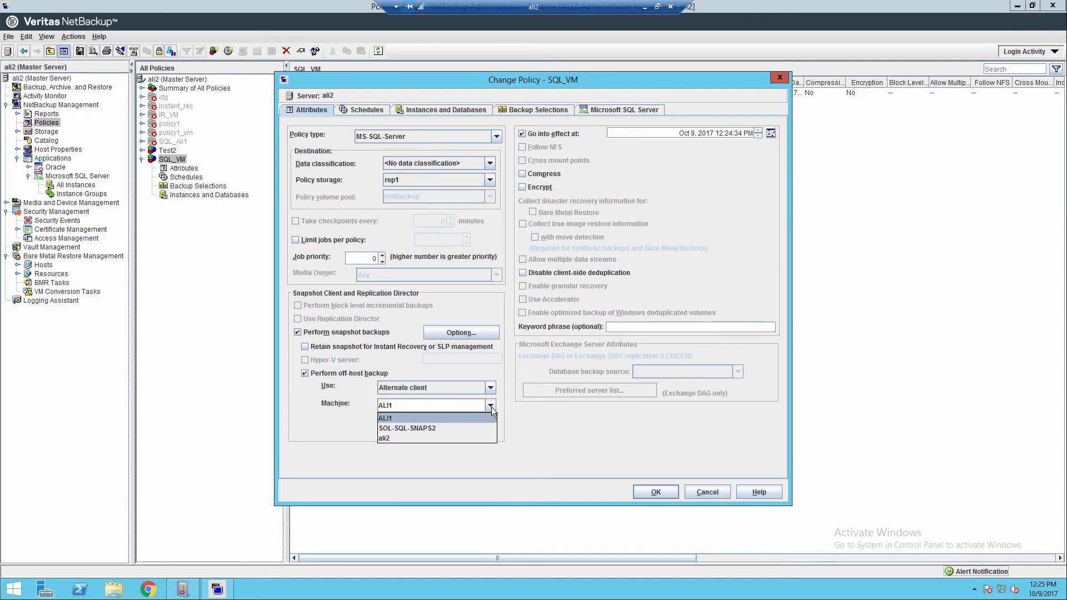
pyautogui.click(491, 407)
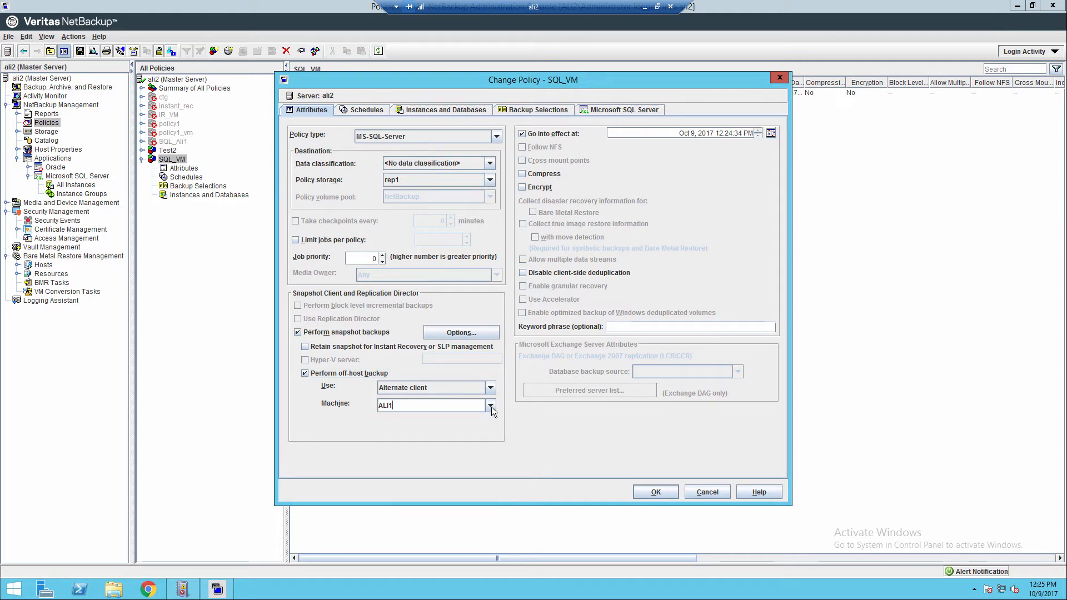
pyautogui.click(306, 347)
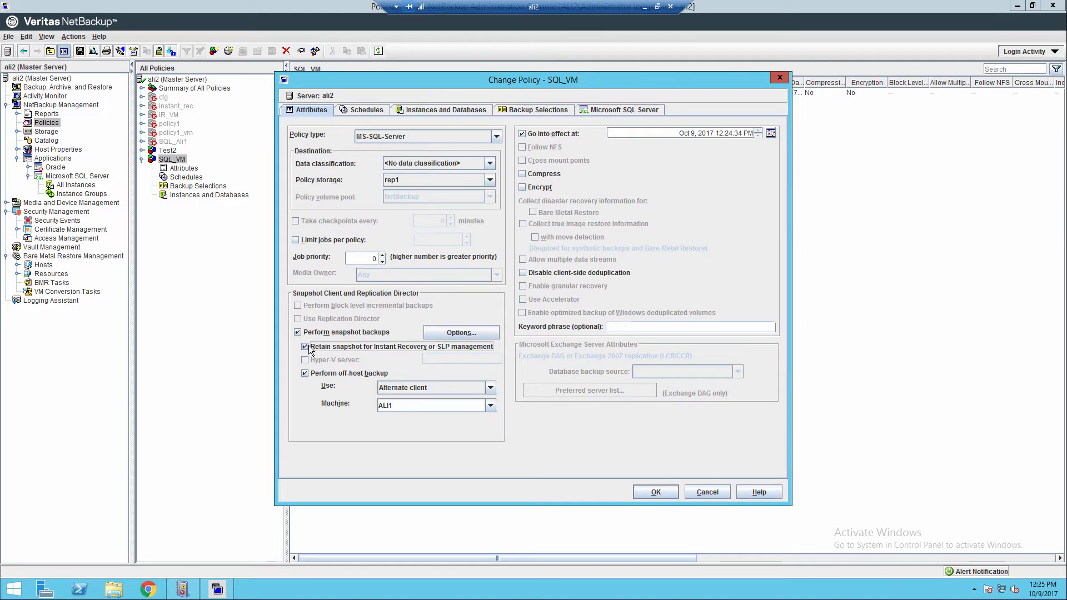
# - Set the policy's snapshot method to VSS with provider type 3, snapshot attribute 1 and maximum snapshots 5
pyautogui.click(449, 334)
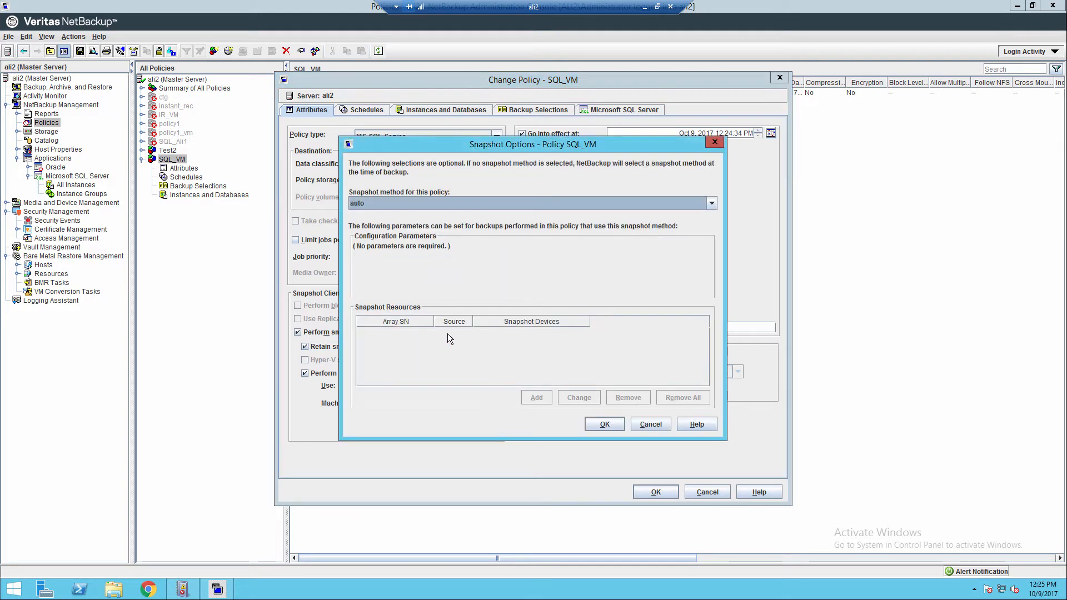
pyautogui.click(419, 205)
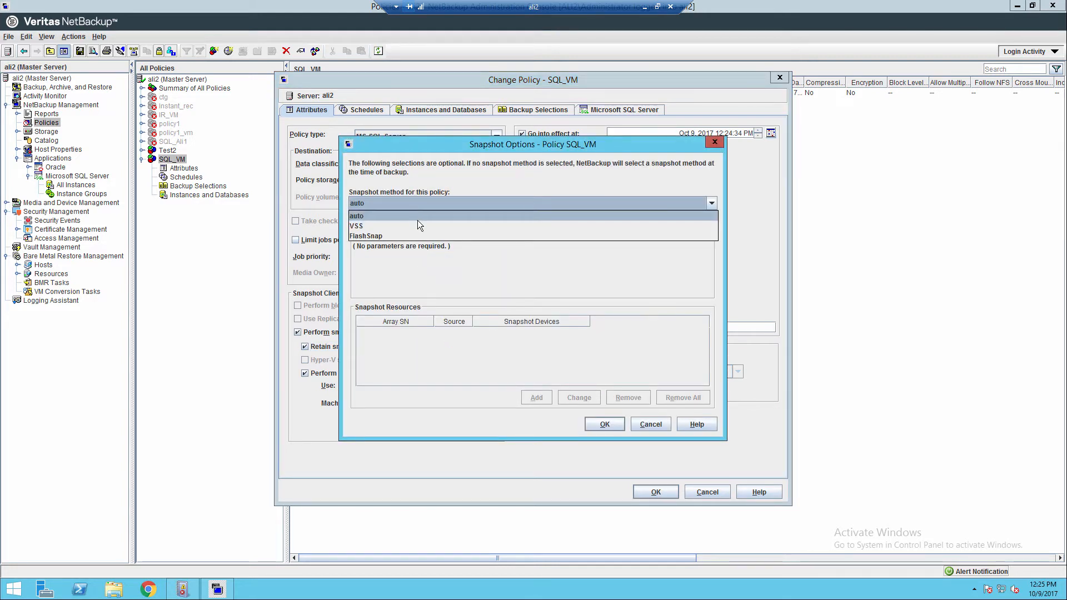
pyautogui.click(417, 224)
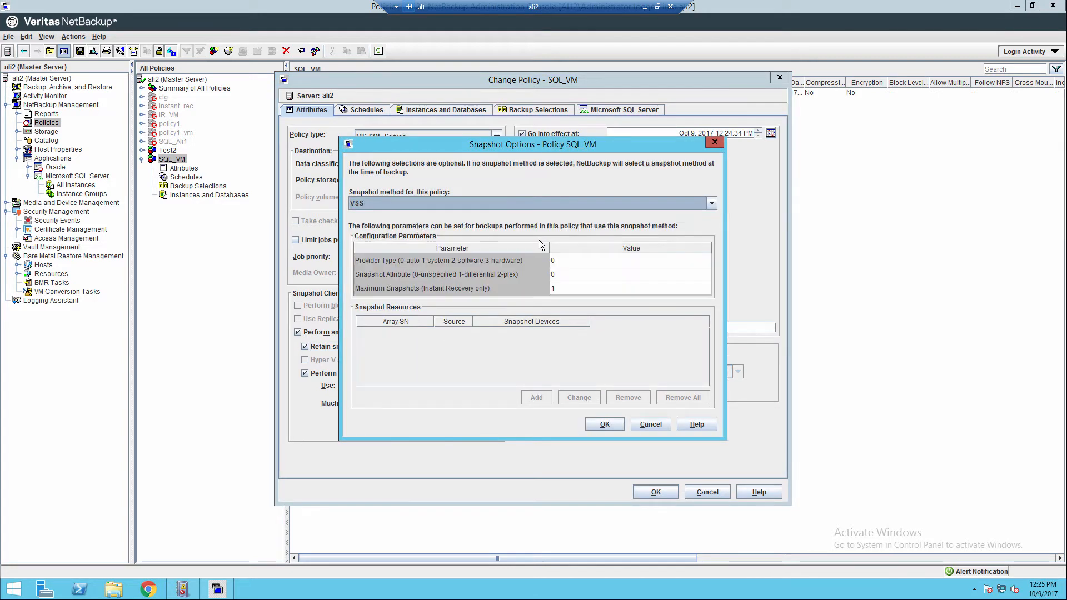
pyautogui.click(635, 260)
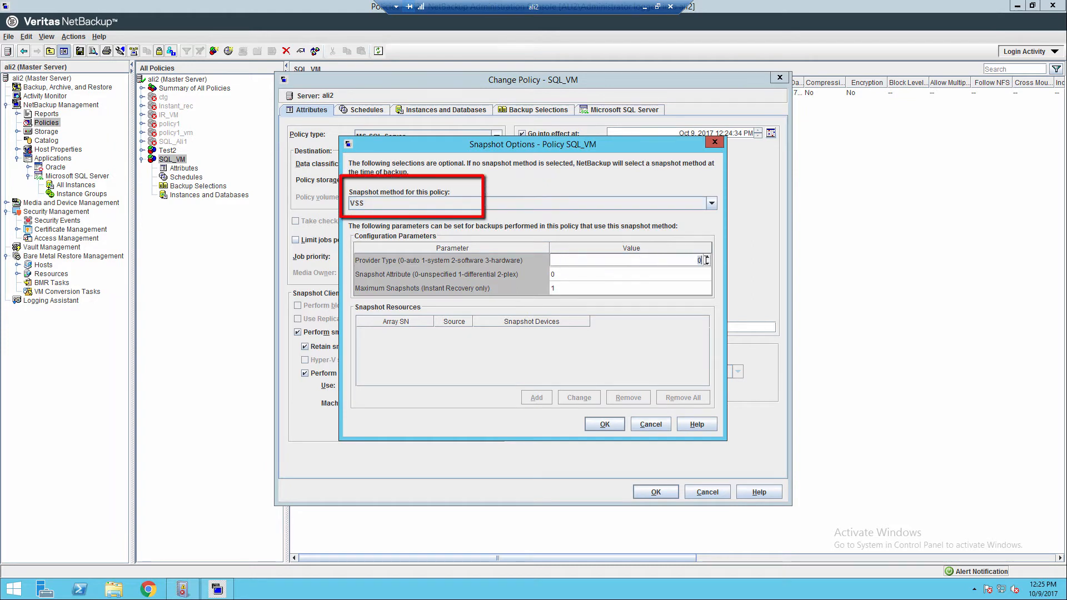
pyautogui.write('3')
pyautogui.click(676, 276)
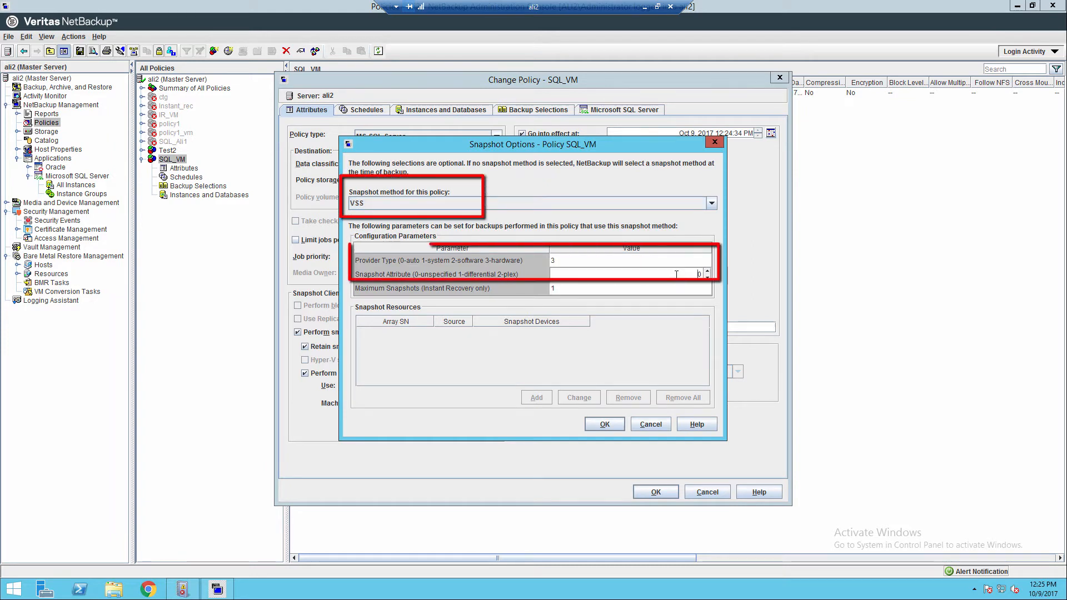
pyautogui.write('1')
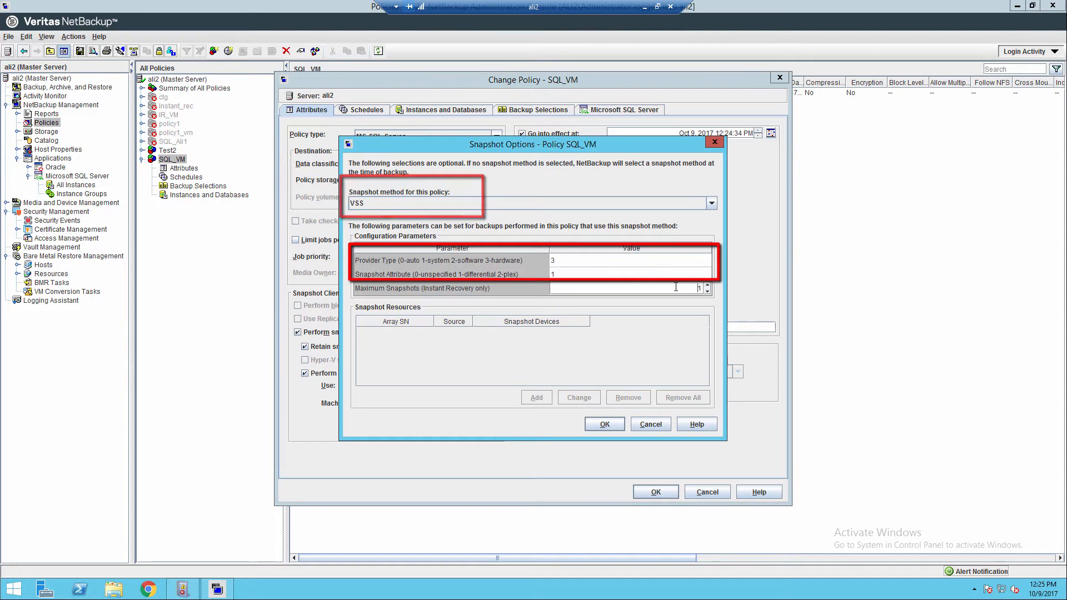
pyautogui.click(676, 288)
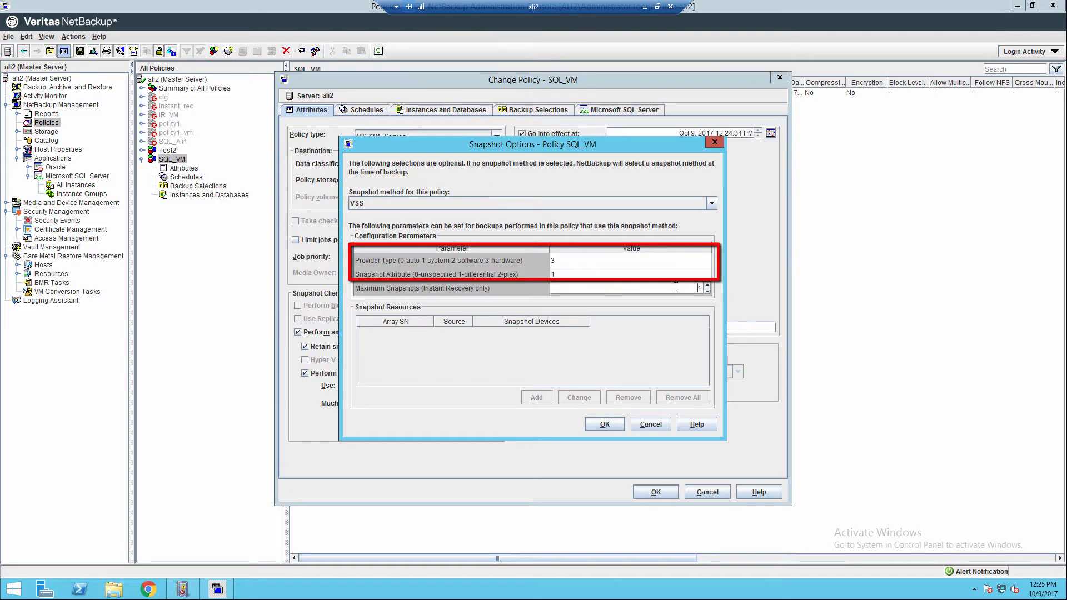
pyautogui.moveTo(682, 287); pyautogui.dragTo(707, 288)
pyautogui.write('5')
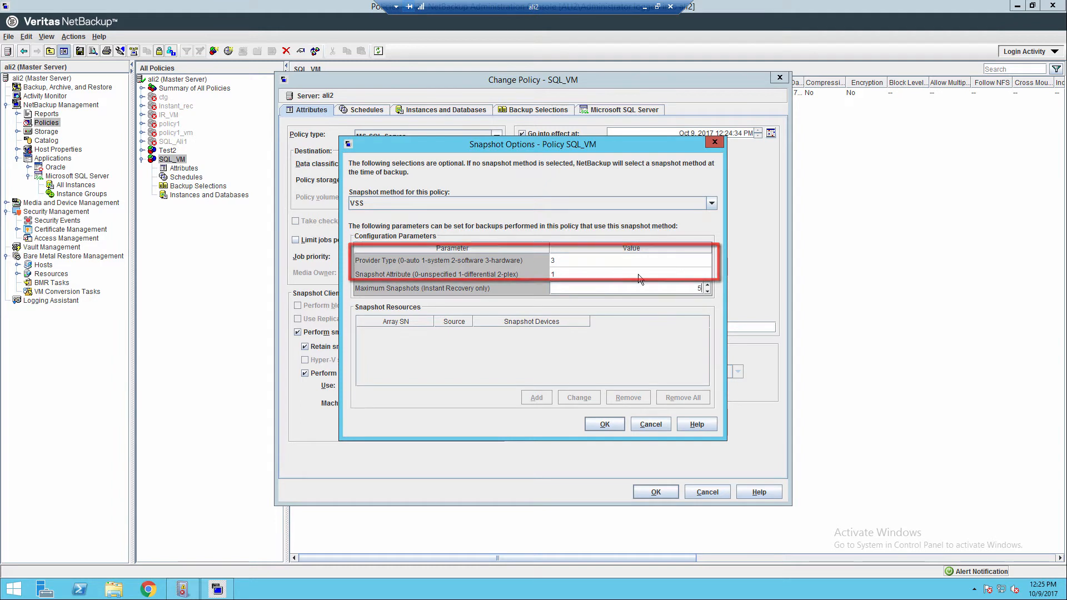
pyautogui.click(606, 424)
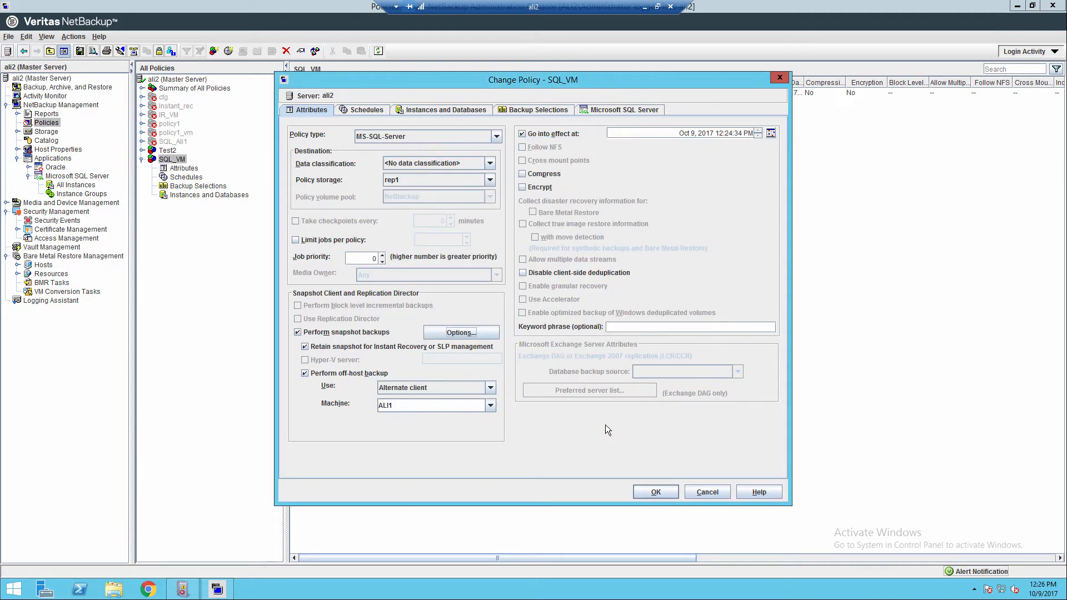
# - Start a new full backup schedule named SQL_full for the SQL_VM policy, with a frequency of 2 days
pyautogui.click(364, 110)
pyautogui.click(617, 461)
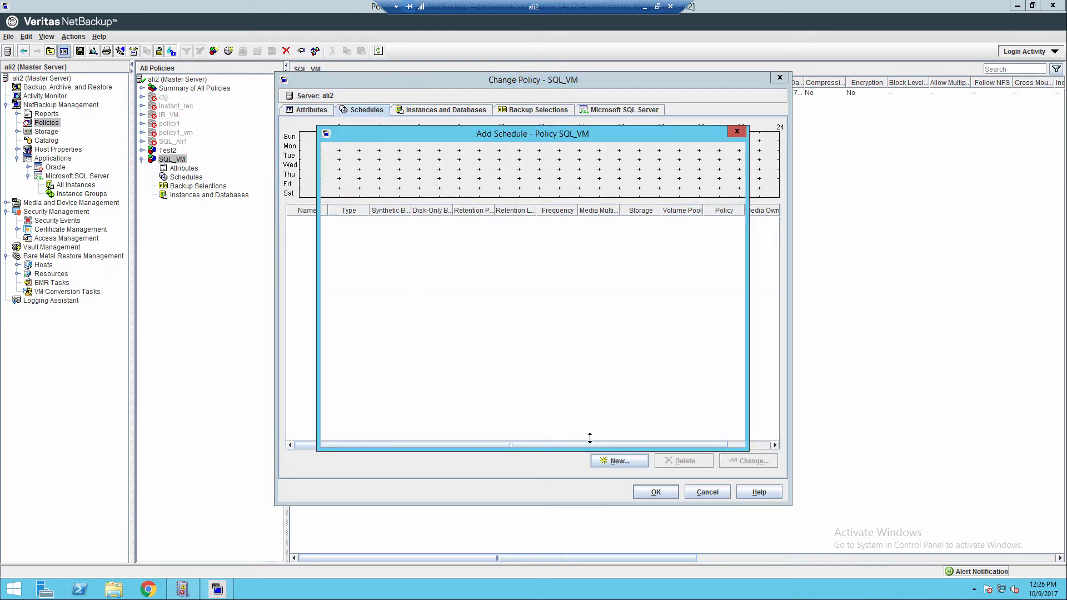
pyautogui.click(392, 193)
pyautogui.write('SQL_full')
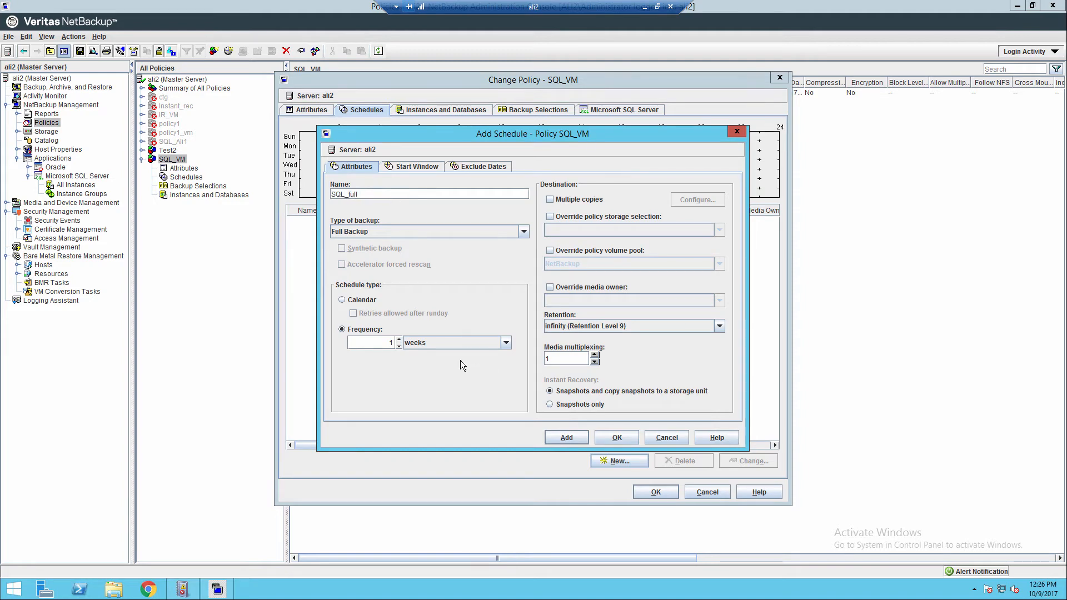
pyautogui.click(399, 340)
pyautogui.click(506, 343)
pyautogui.click(428, 385)
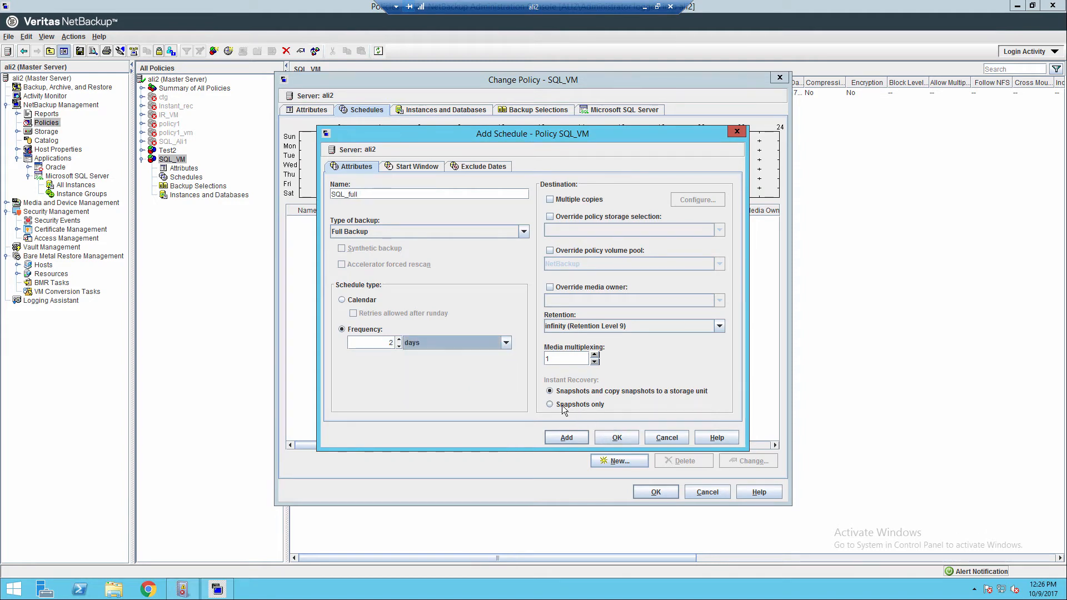
# - Define a Monday start window for SQL_full with start hour 1 and end hour 5, and save the schedule
pyautogui.click(417, 166)
pyautogui.click(597, 316)
pyautogui.click(563, 333)
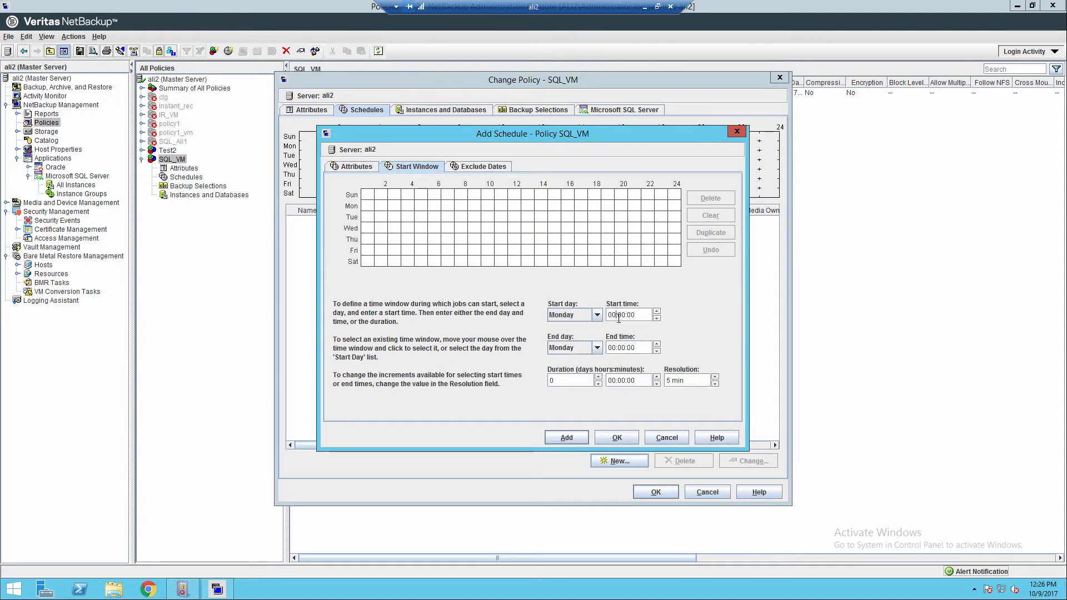
pyautogui.write('1')
pyautogui.click(618, 348)
pyautogui.write('5')
pyautogui.click(616, 438)
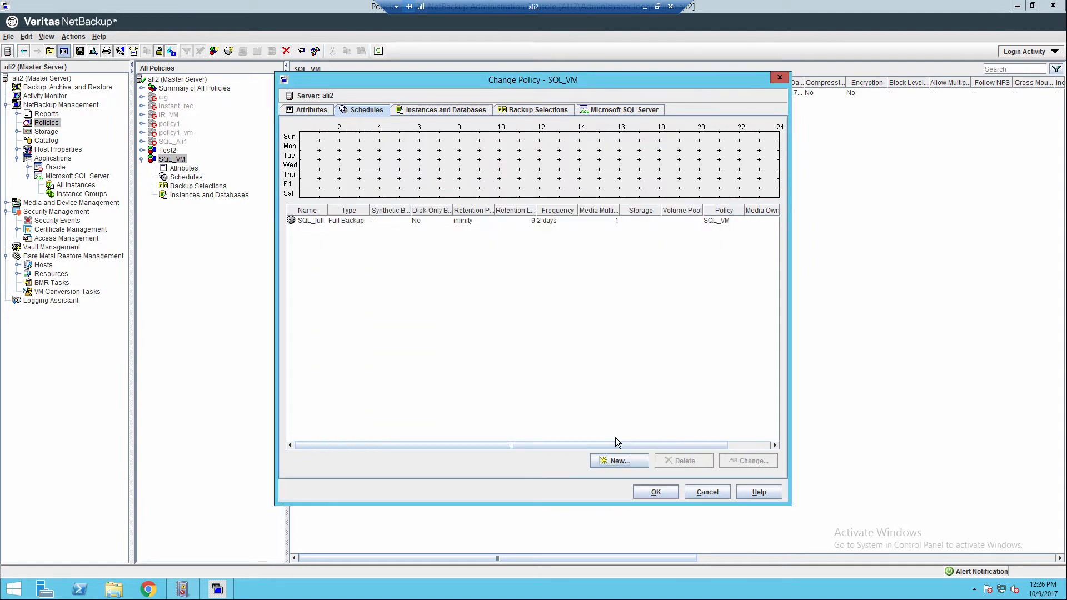
# - Add the NetBackup2 database of the MSSQLSERVER instance on sol-sql-snaps2 to the databases protected by the policy
pyautogui.click(454, 111)
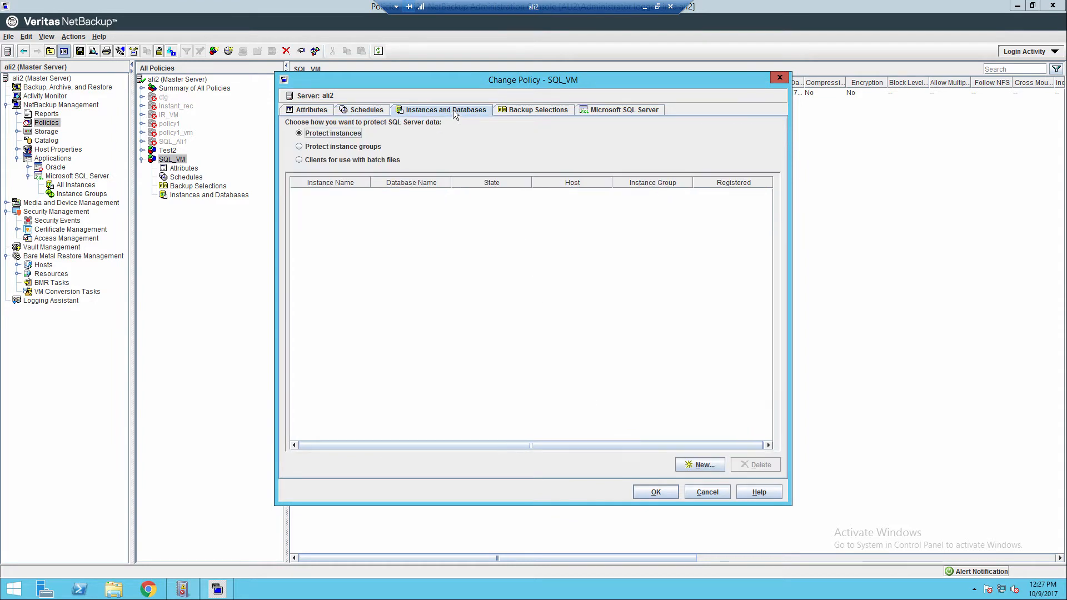
pyautogui.click(698, 465)
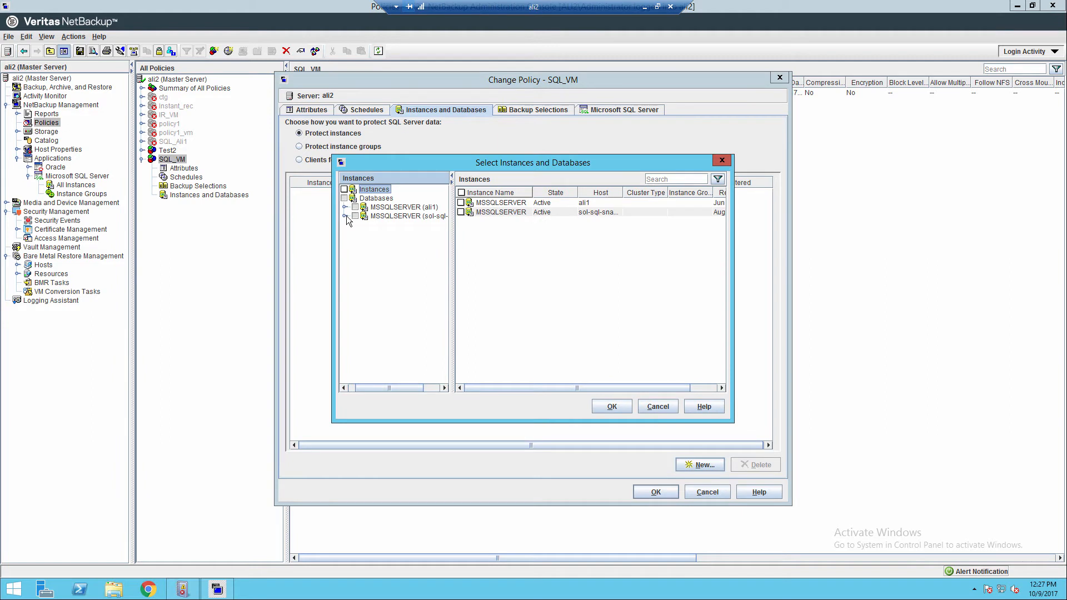
pyautogui.click(346, 216)
pyautogui.click(356, 216)
pyautogui.click(356, 217)
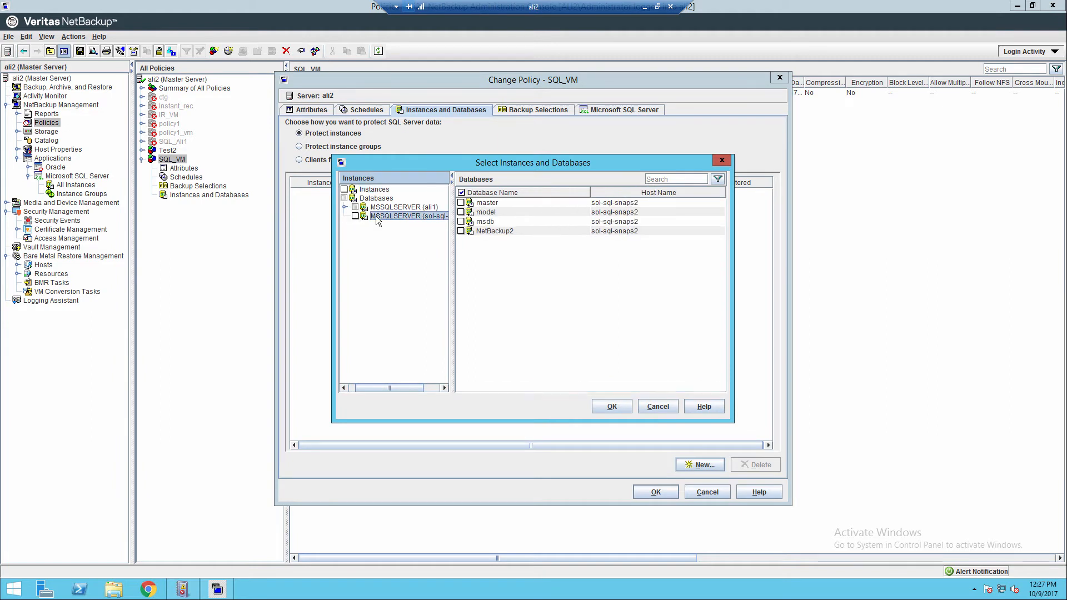
pyautogui.click(461, 230)
pyautogui.click(611, 406)
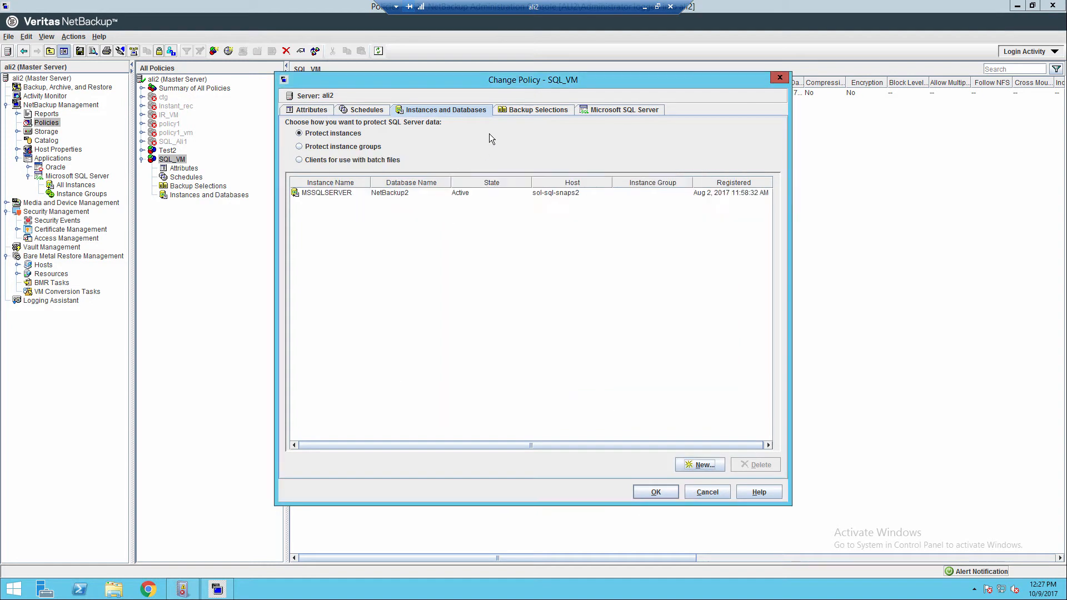
# - In the policy's SQL Server database options, set client buffers per stripe to 4 and maximum transfer size to 64 KB
pyautogui.click(562, 112)
pyautogui.click(591, 110)
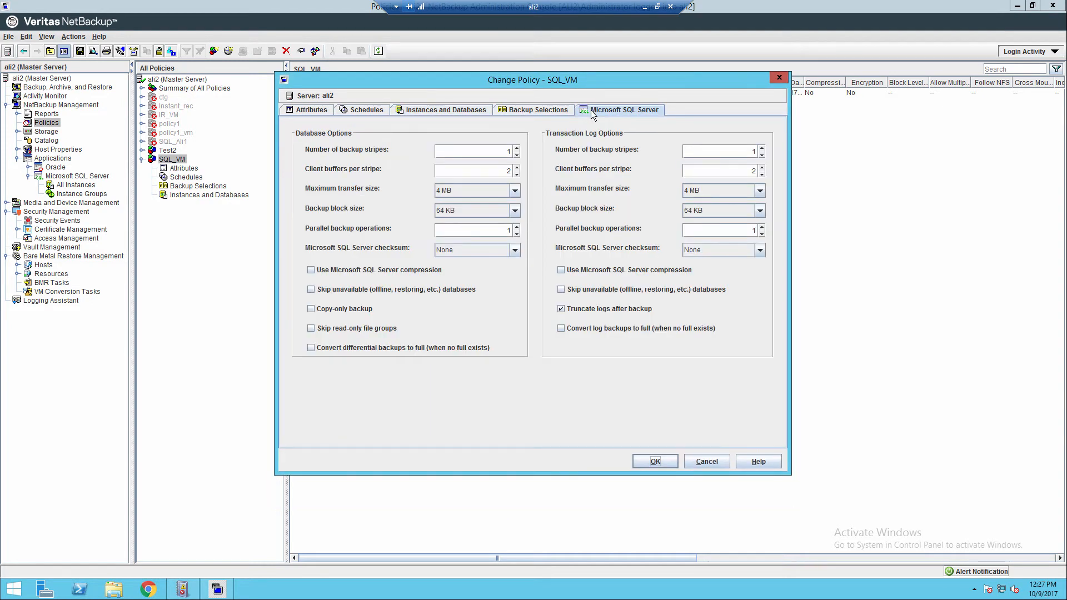
pyautogui.write('4')
pyautogui.click(515, 191)
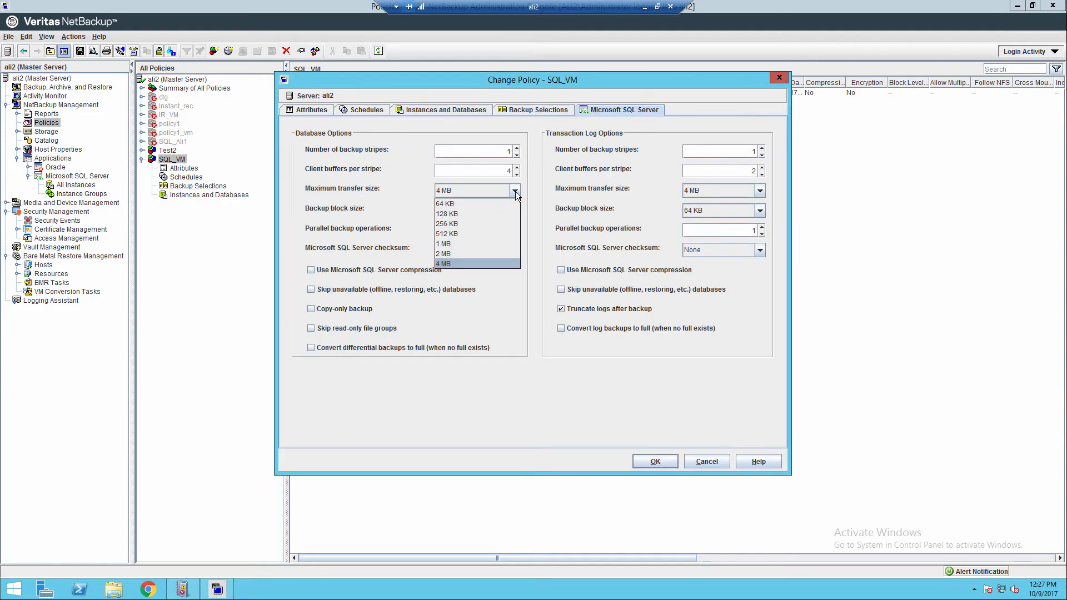
pyautogui.click(483, 204)
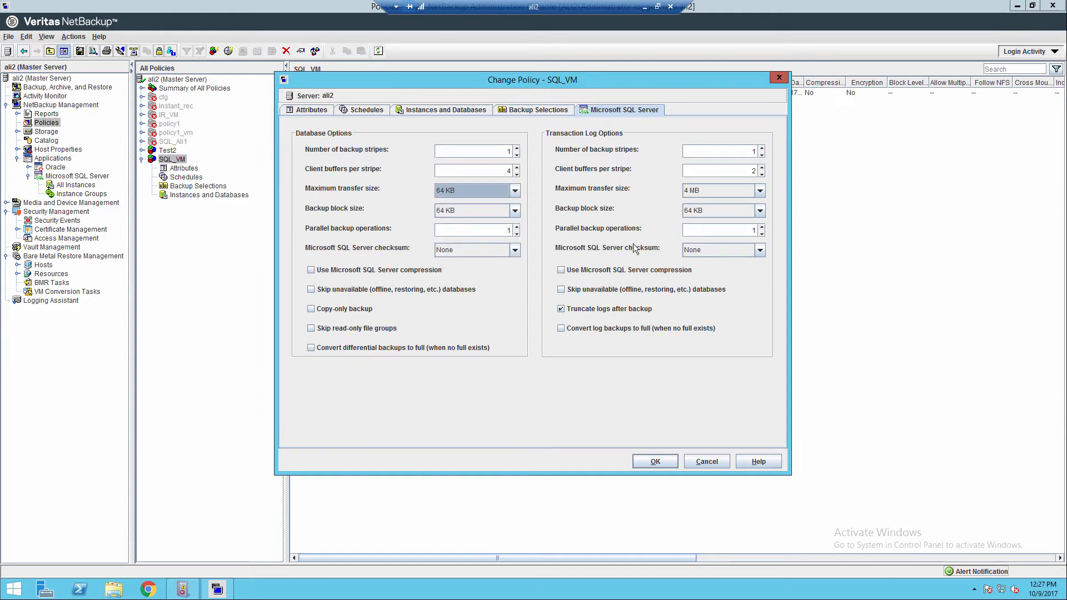
# - Set the transaction log options to 4 client buffers per stripe and 64 KB maximum transfer size, and save the SQL_VM policy
pyautogui.doubleClick(745, 170)
pyautogui.write('4')
pyautogui.click(759, 191)
pyautogui.click(742, 206)
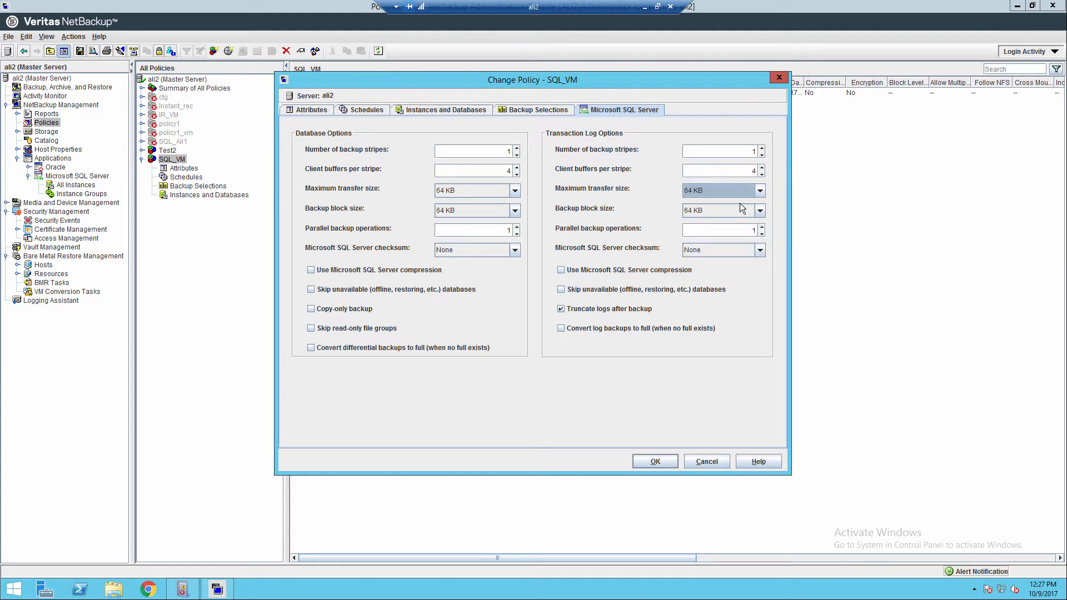
pyautogui.click(656, 462)
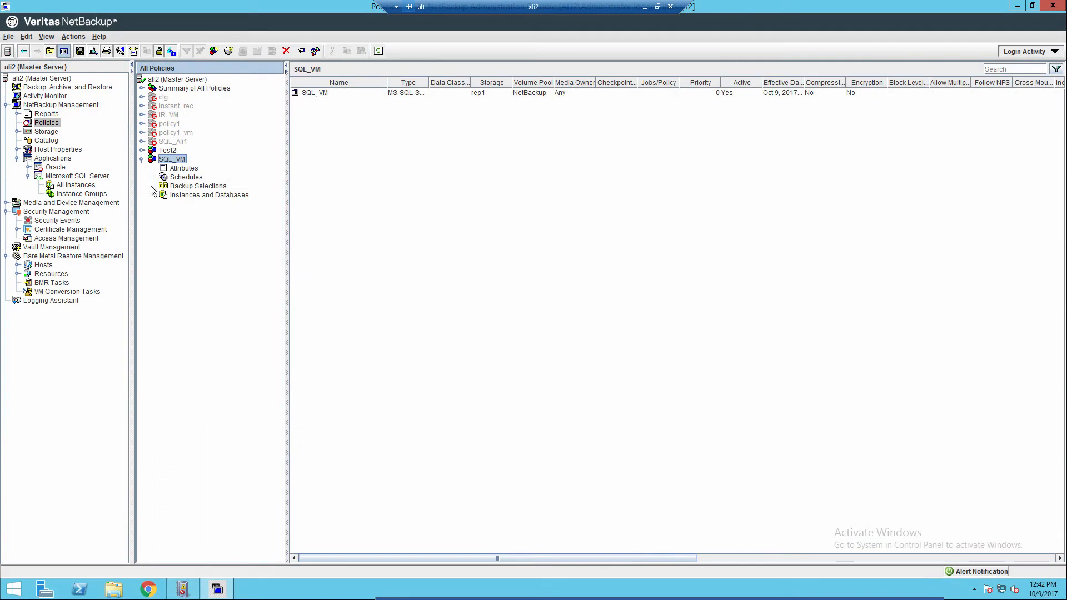
# - Run a manual backup of the SQL_VM policy using the SQL_full schedule and the MSSQLSERVER NetBackup2 database
pyautogui.rightClick(172, 160)
pyautogui.click(235, 335)
pyautogui.click(431, 239)
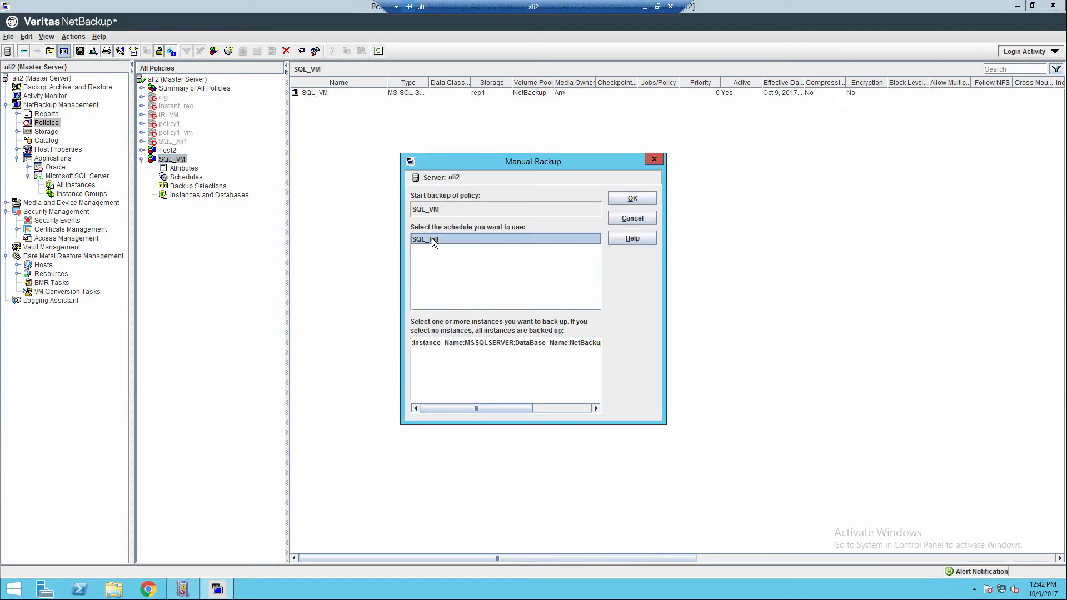
pyautogui.click(441, 343)
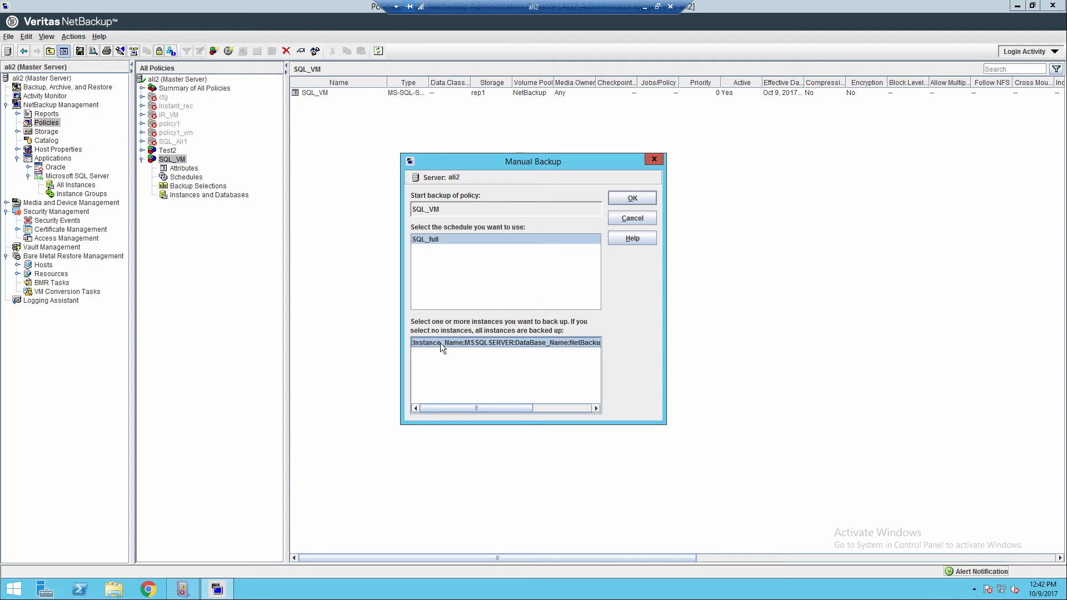
pyautogui.click(632, 200)
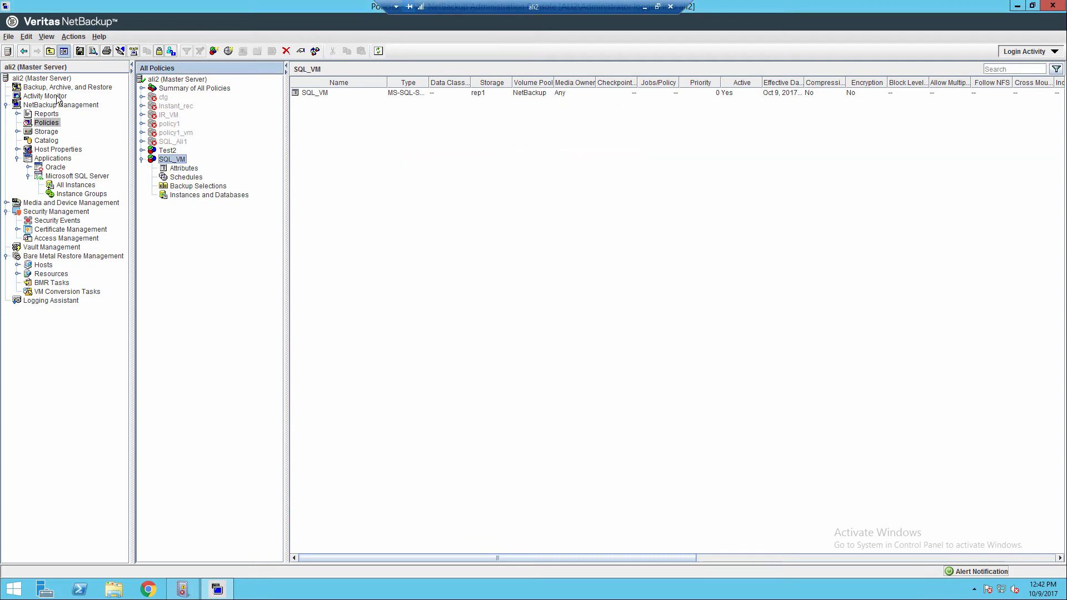
# - Open the job details of the active SQL_full backup job for client sol-sql-snaps2 in the Activity Monitor
pyautogui.click(56, 95)
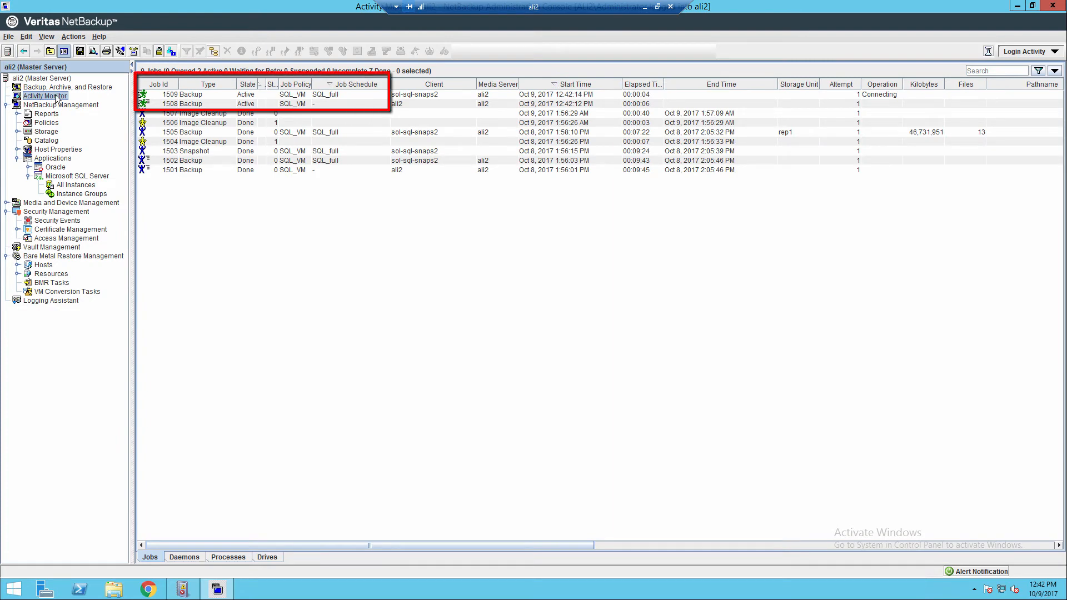
pyautogui.click(212, 105)
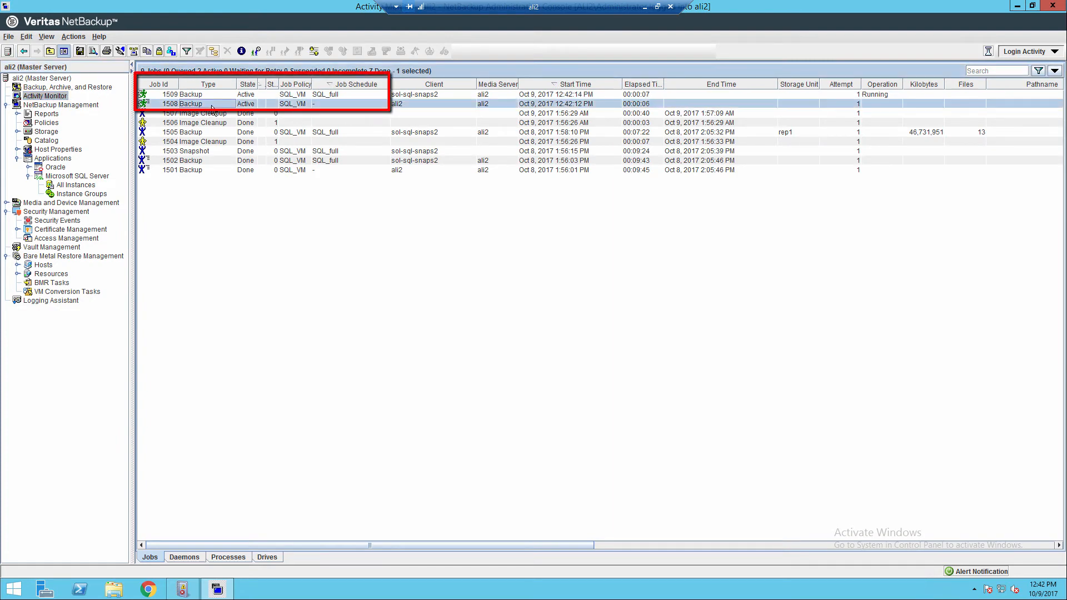
pyautogui.click(220, 94)
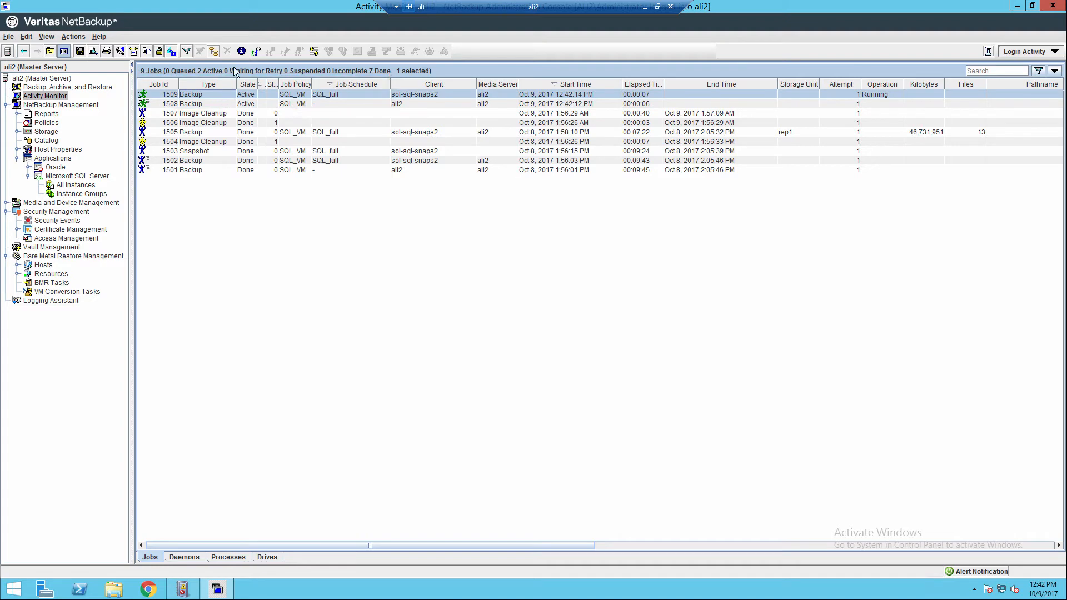
pyautogui.click(242, 50)
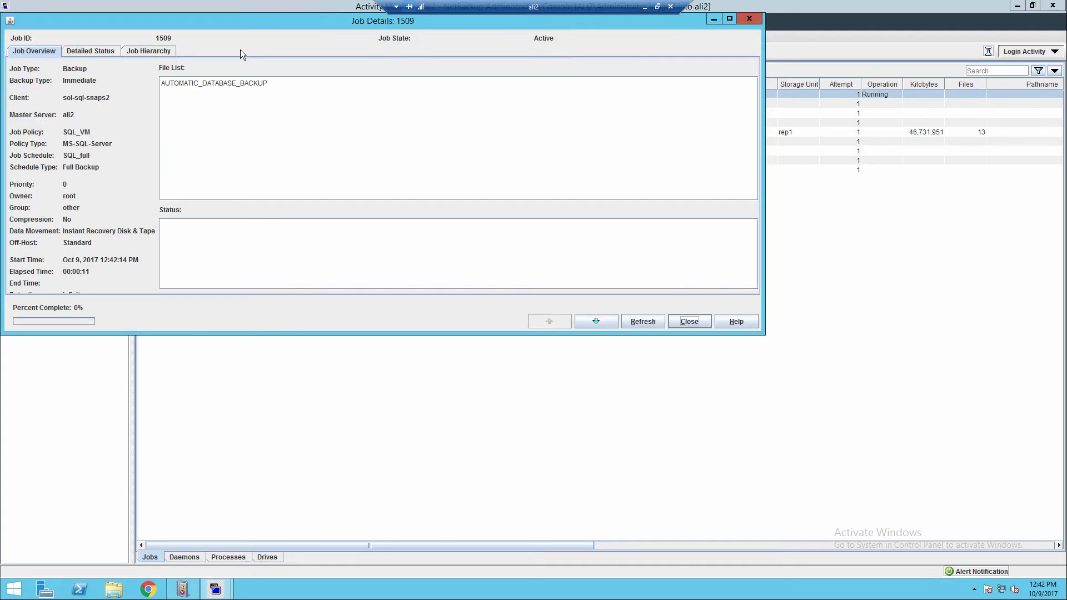
# - Review the detailed status of the SQL_full parent backup job and of the active backup job using storage unit rep1
pyautogui.click(97, 50)
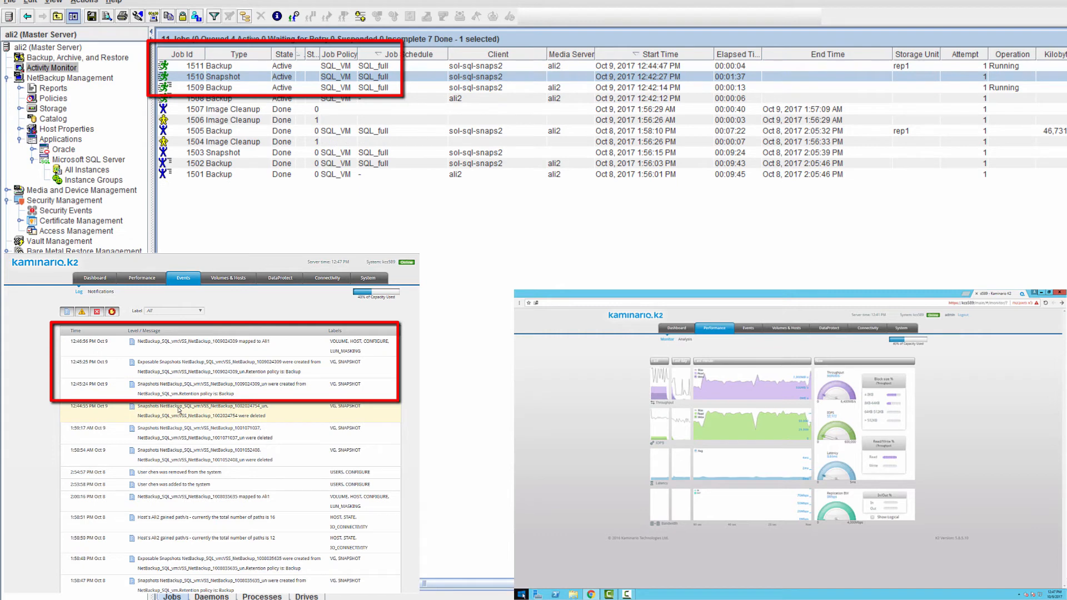
pyautogui.doubleClick(238, 67)
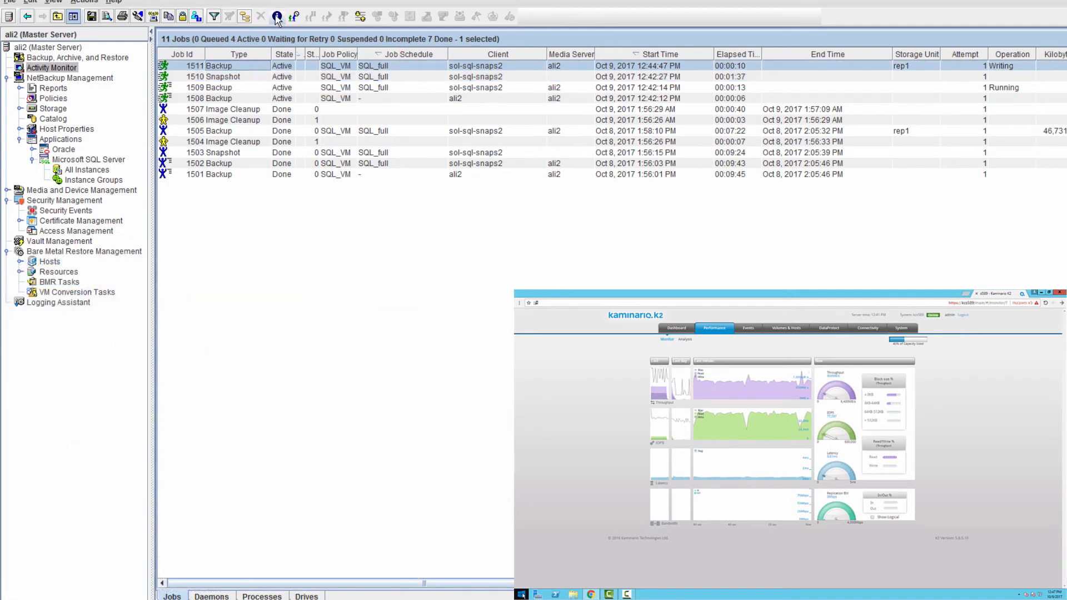
pyautogui.click(105, 20)
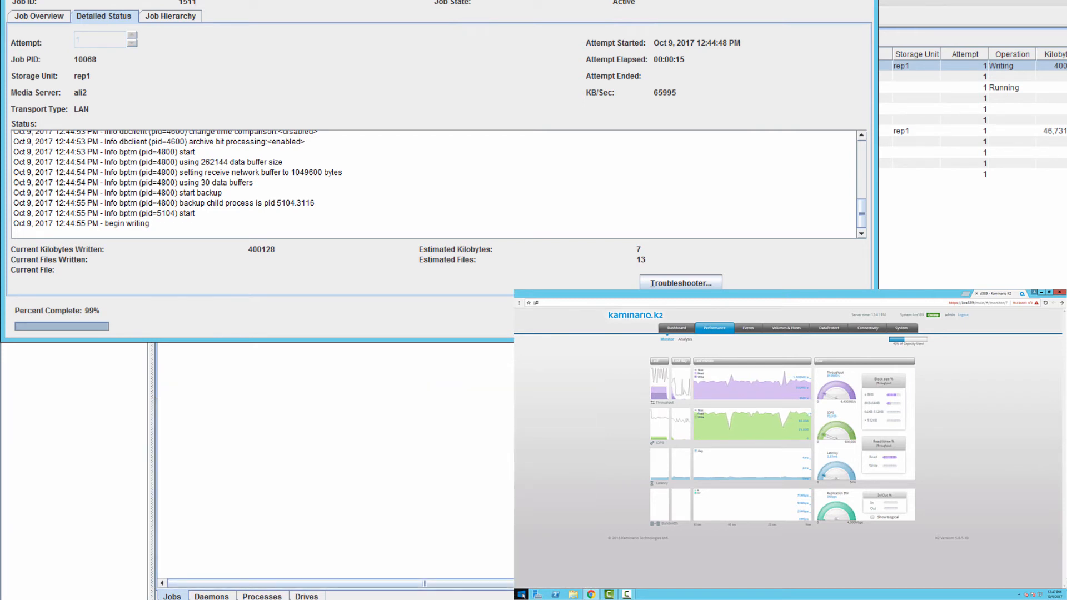
pyautogui.press('Escape')
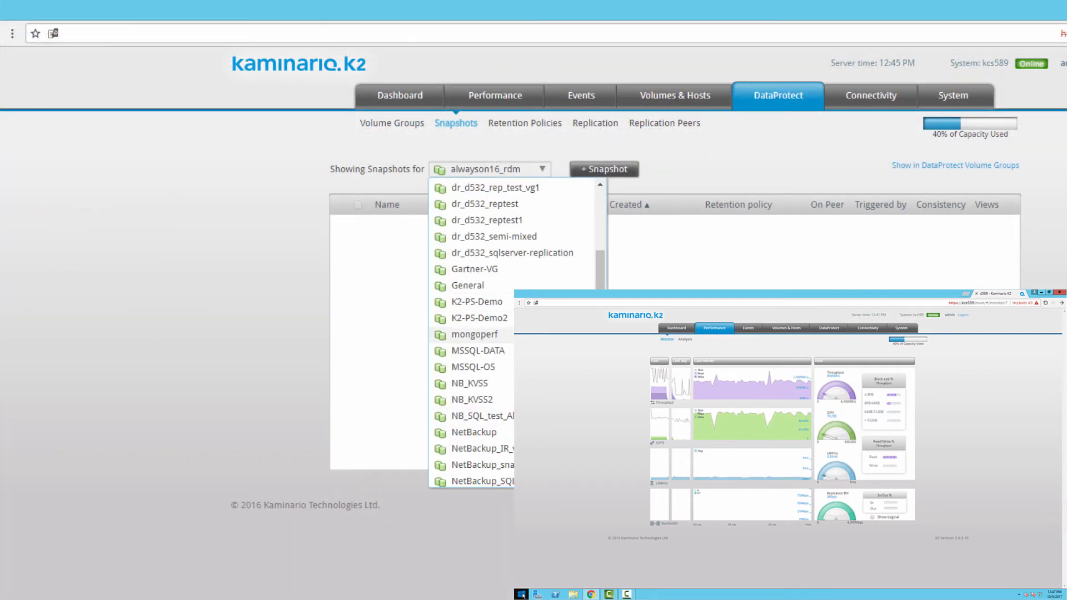
pyautogui.scroll(-2, 473, 335)
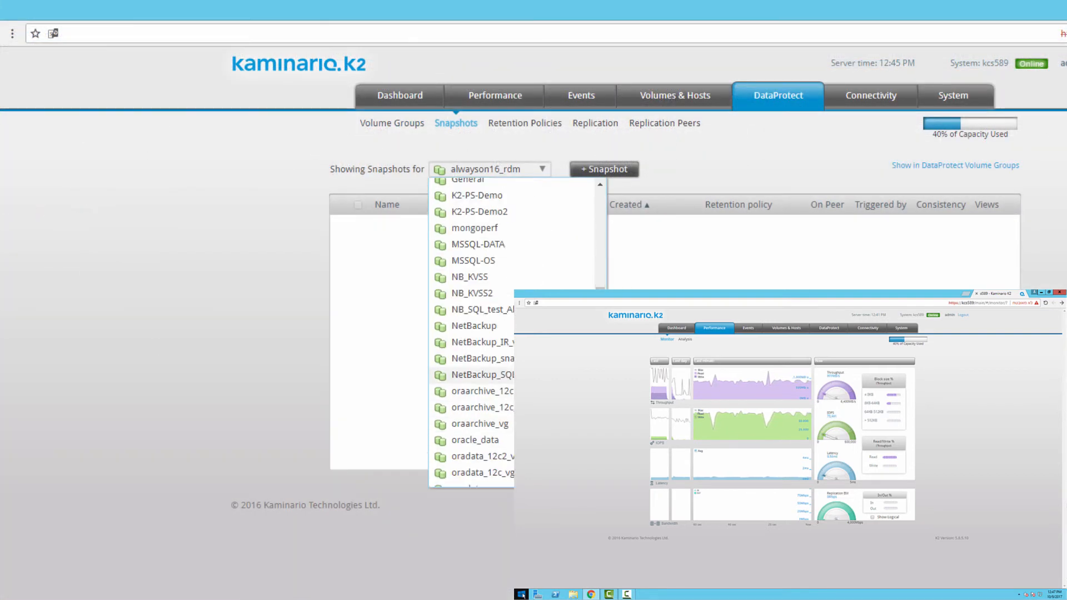
pyautogui.click(473, 376)
pyautogui.click(340, 225)
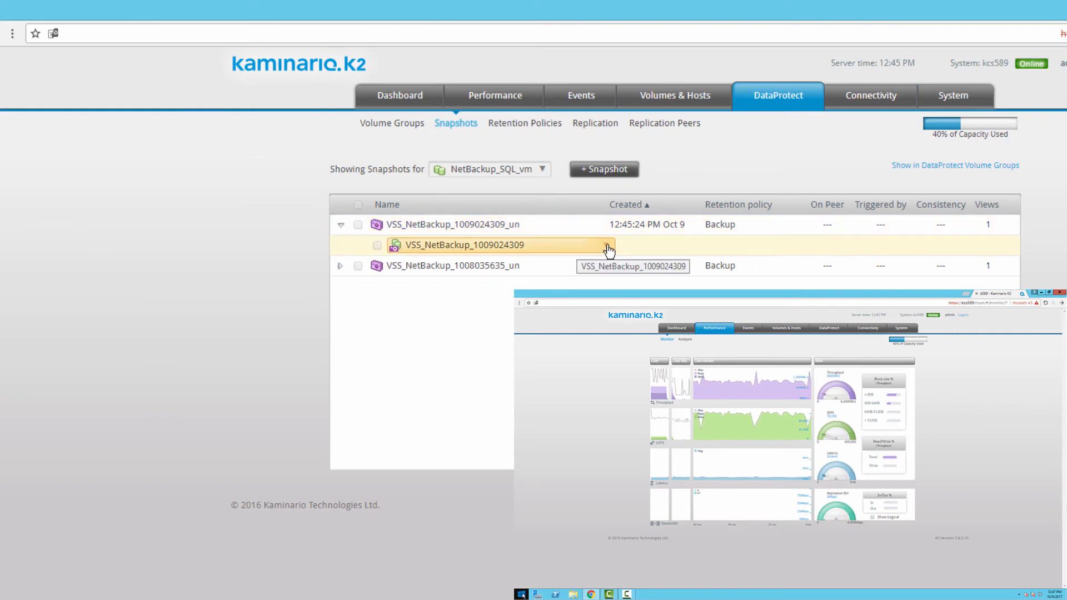
pyautogui.click(607, 246)
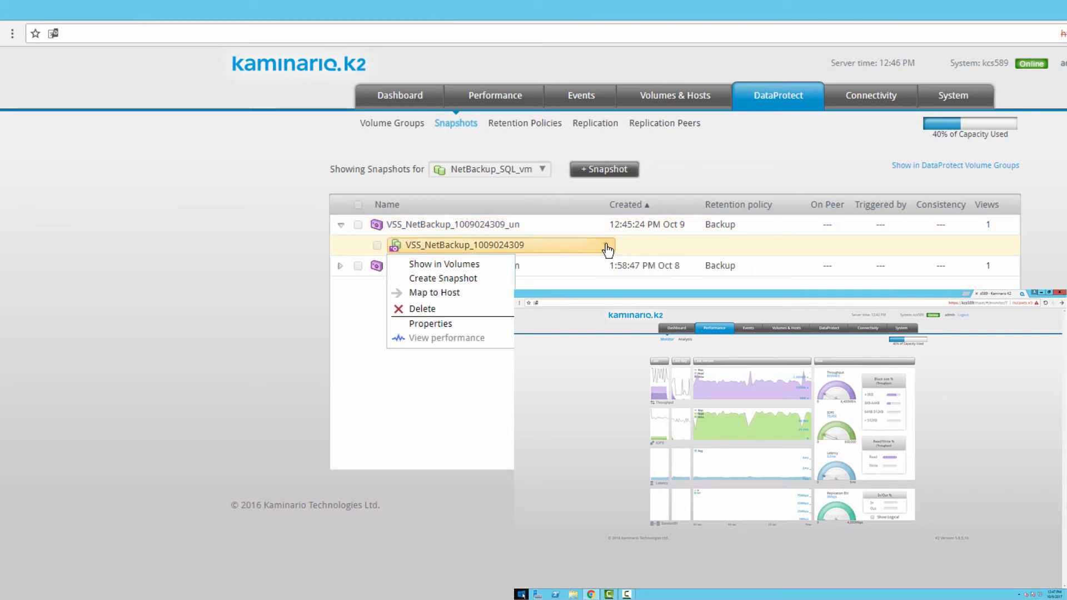
# - Analyse the performance of the second listed NetBackup_SQL_vm:VSS_NetBackup view and select a time range in its throughput graph
pyautogui.click(496, 96)
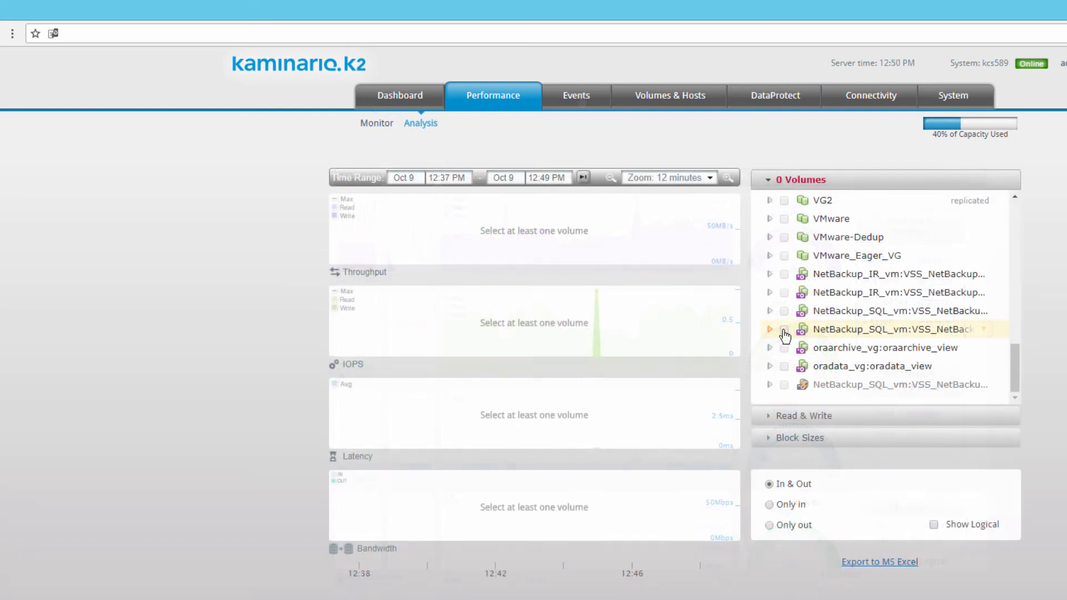
pyautogui.click(784, 329)
pyautogui.moveTo(665, 203); pyautogui.dragTo(739, 222)
pyautogui.moveTo(608, 242)
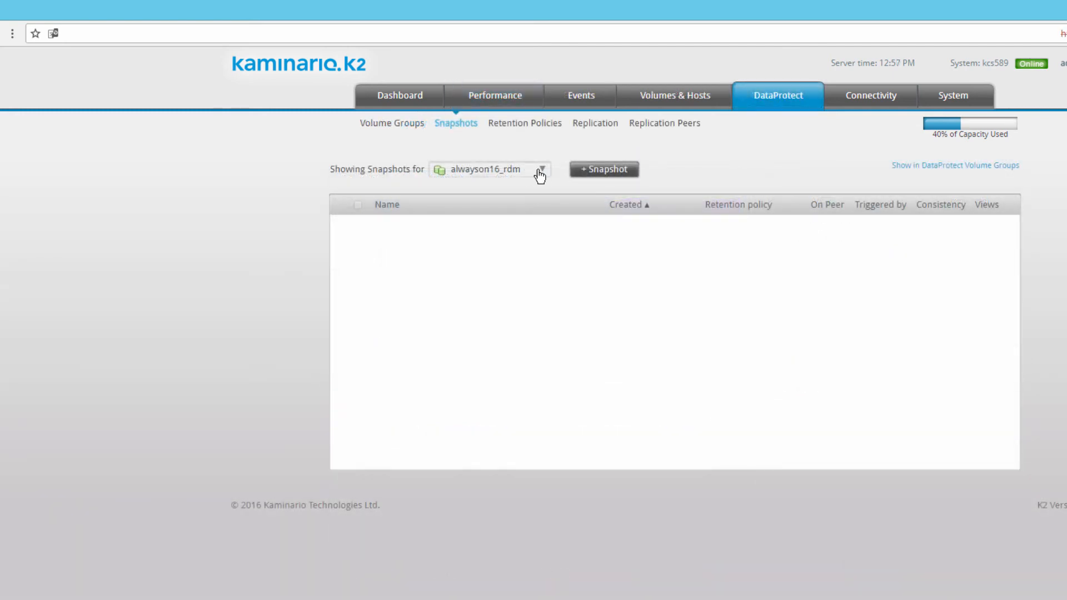
pyautogui.click(540, 176)
pyautogui.scroll(-3, 579, 355)
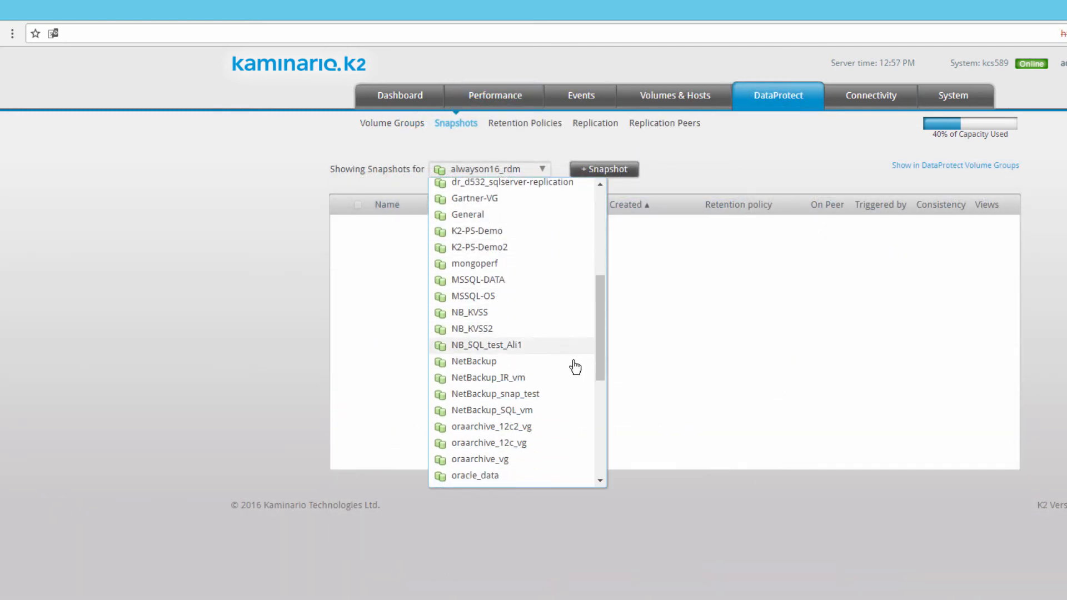
pyautogui.scroll(-1, 576, 367)
pyautogui.click(574, 361)
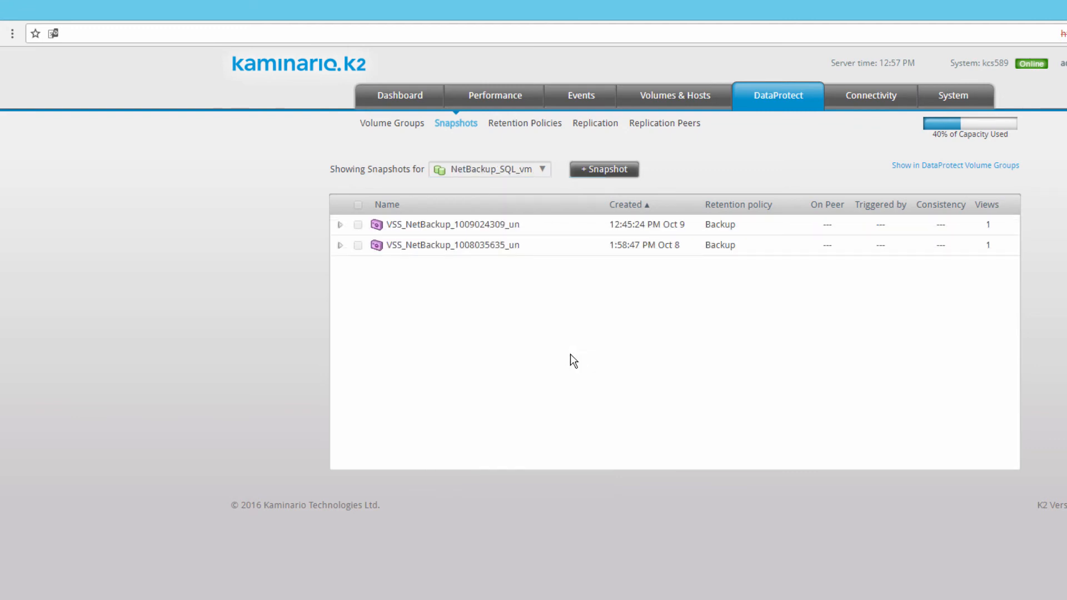
pyautogui.click(341, 224)
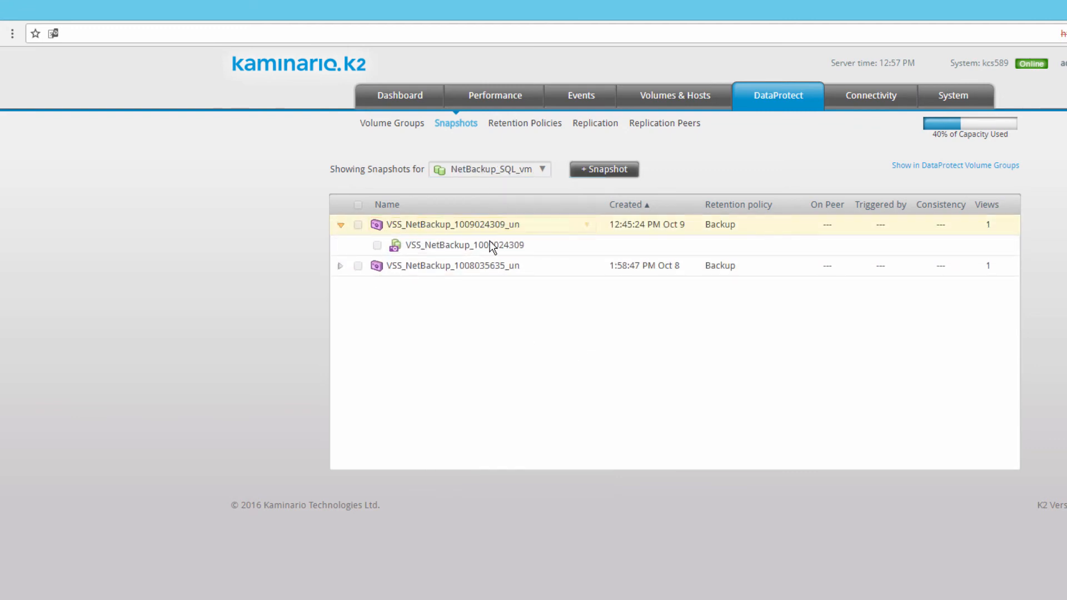
pyautogui.click(555, 252)
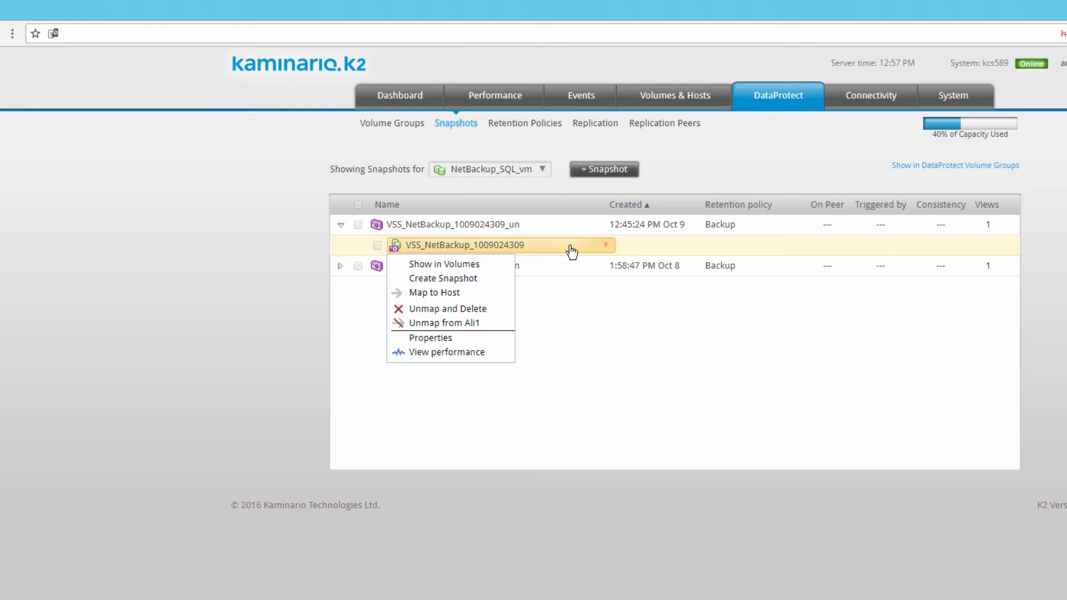
pyautogui.click(488, 269)
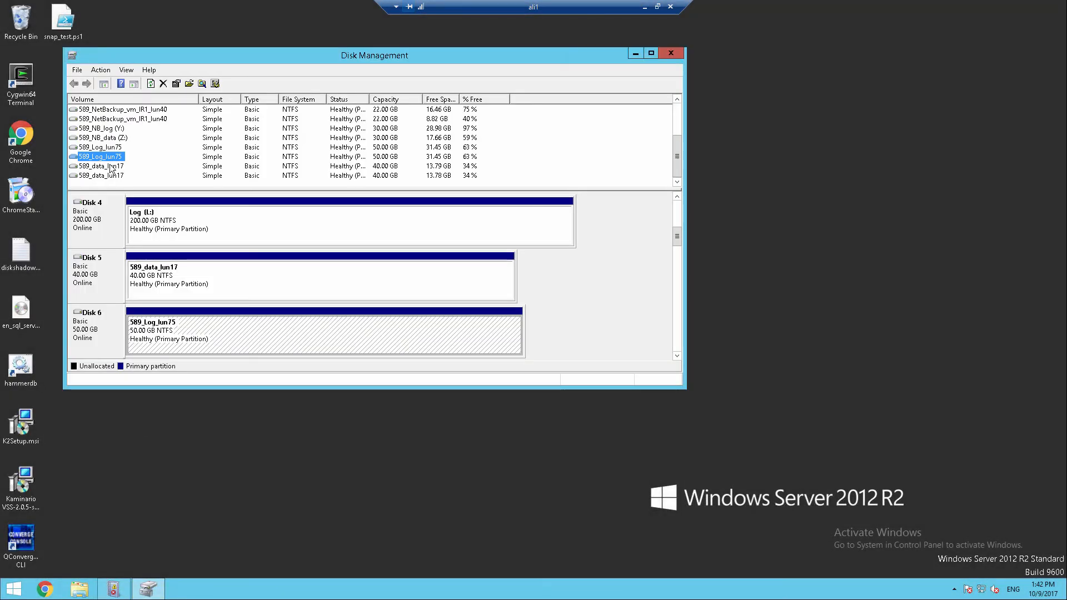
# - In Disk Management on ali1, mark the partitions 589_Log_lun75 on Disk 6 and 589_data_lun17 on Disk 5 as active
pyautogui.rightClick(109, 157)
pyautogui.click(142, 190)
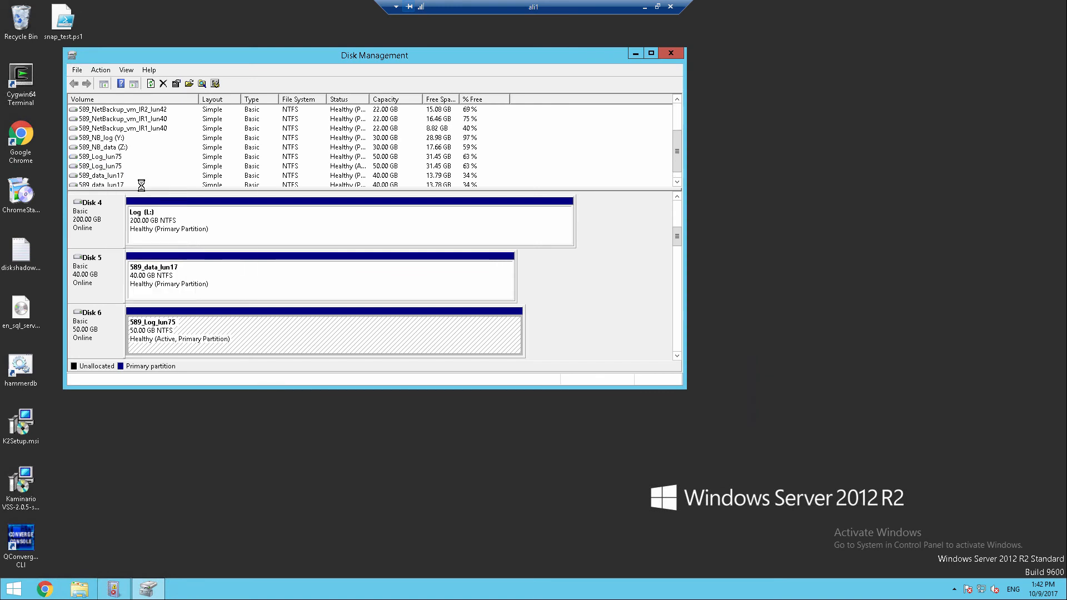
pyautogui.rightClick(119, 186)
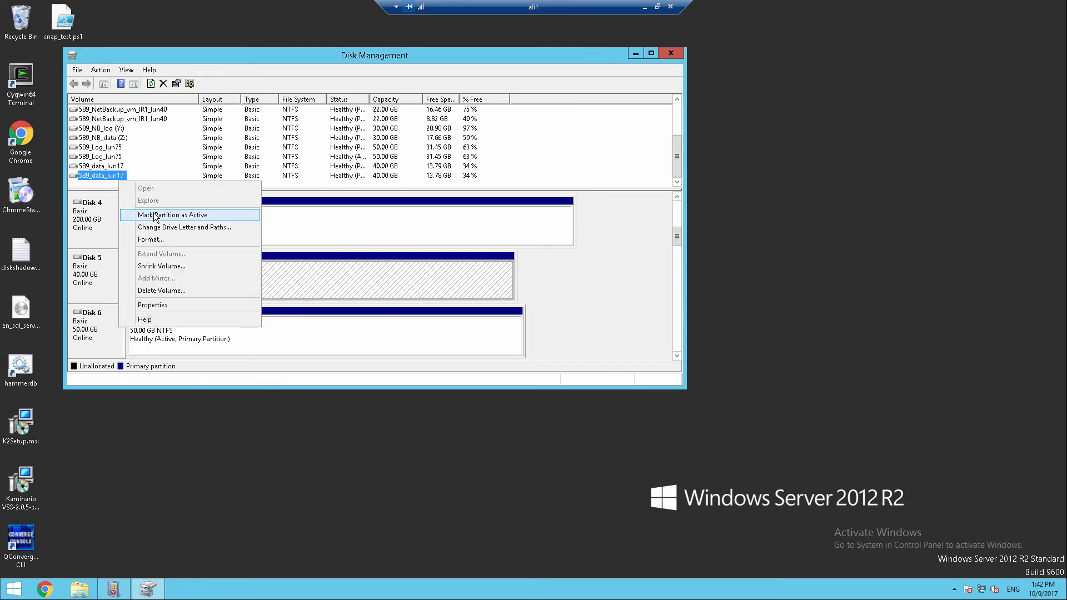
pyautogui.click(144, 210)
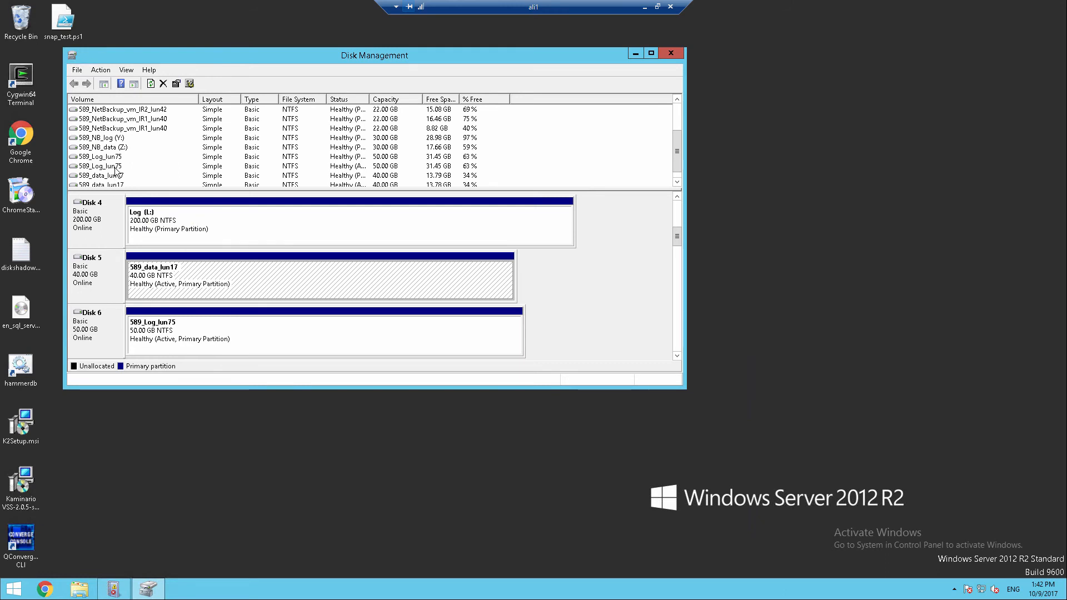
# - Assign drive letter G to the 589_Log_lun75 volume on Disk 6 and H to 589_data_lun17 on Disk 5
pyautogui.rightClick(114, 167)
pyautogui.click(156, 212)
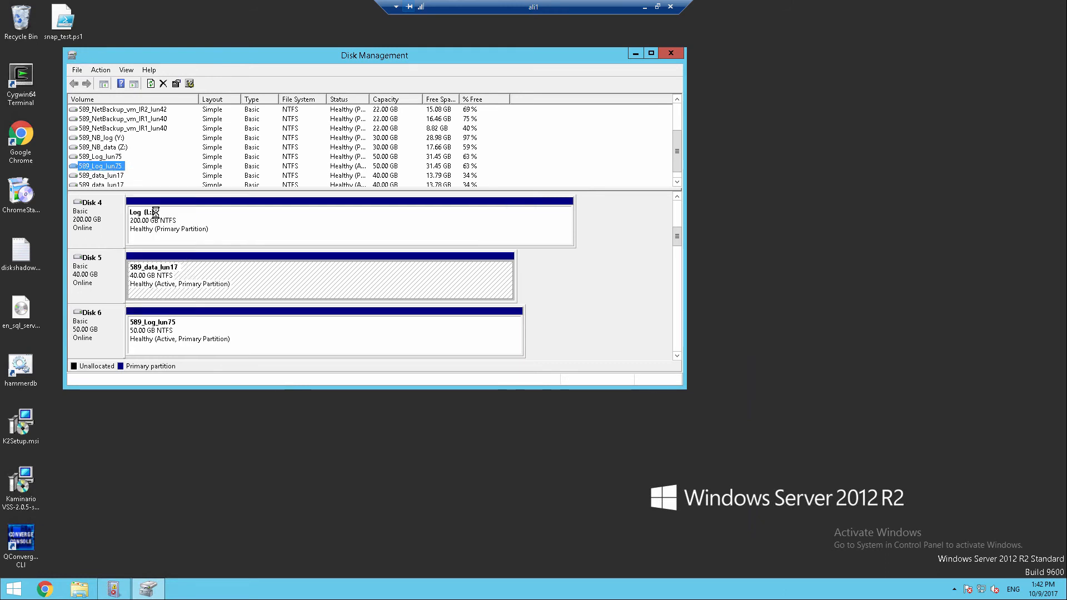
pyautogui.click(297, 253)
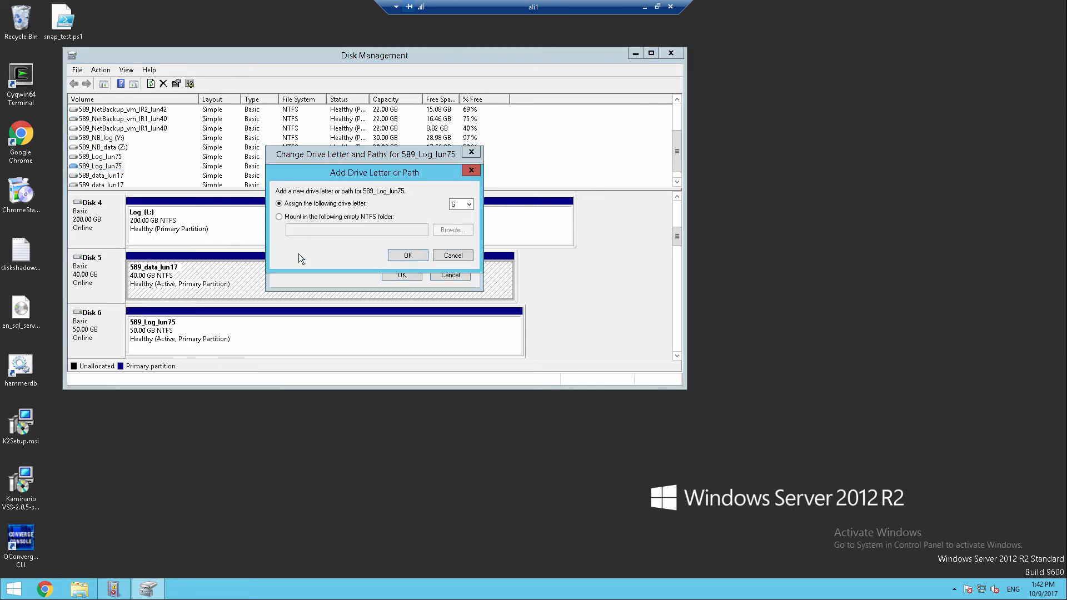
pyautogui.click(418, 254)
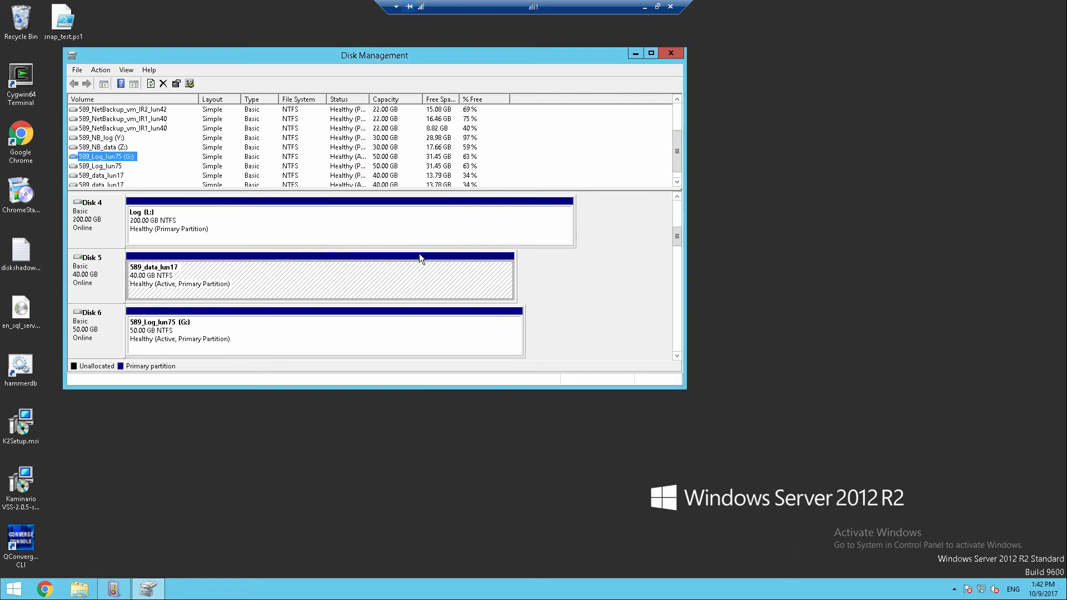
pyautogui.rightClick(116, 186)
pyautogui.click(150, 229)
pyautogui.click(297, 254)
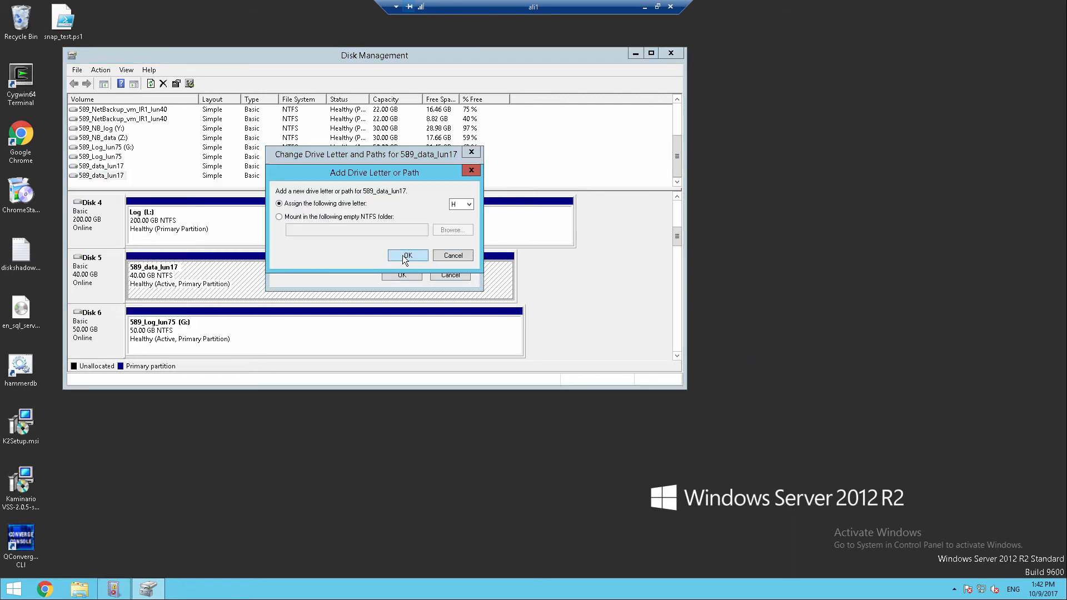
pyautogui.click(407, 256)
# - Open the 589_Log_lun75 (G:) and 589_data_lun17 (H:) volumes to inspect their files, and minimise Disk Management
pyautogui.rightClick(126, 149)
pyautogui.click(214, 168)
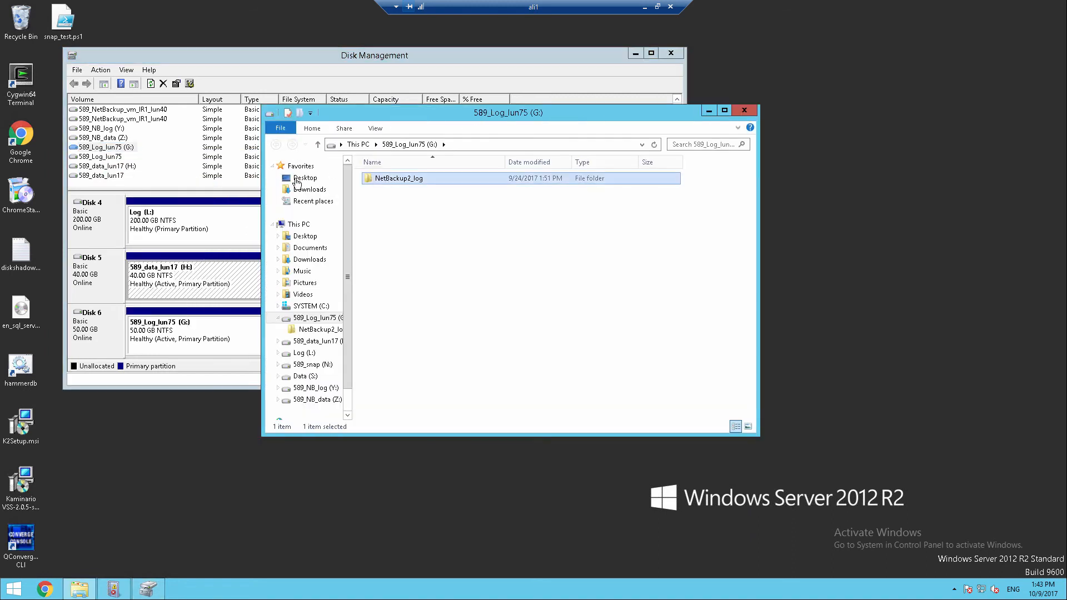
pyautogui.rightClick(127, 166)
pyautogui.click(153, 187)
pyautogui.moveTo(472, 129); pyautogui.dragTo(689, 139)
pyautogui.click(636, 55)
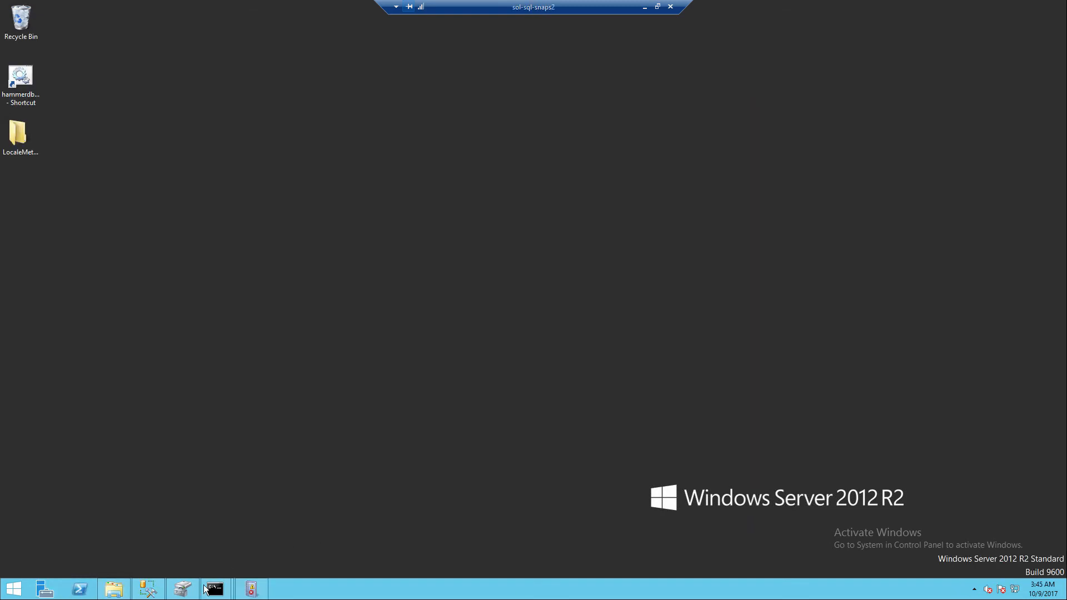
# - Switch to SQL Server Management Studio on sol-sql-snaps2 and delete the table dbo.restore_table_test from the NetBackup2 database
pyautogui.click(147, 589)
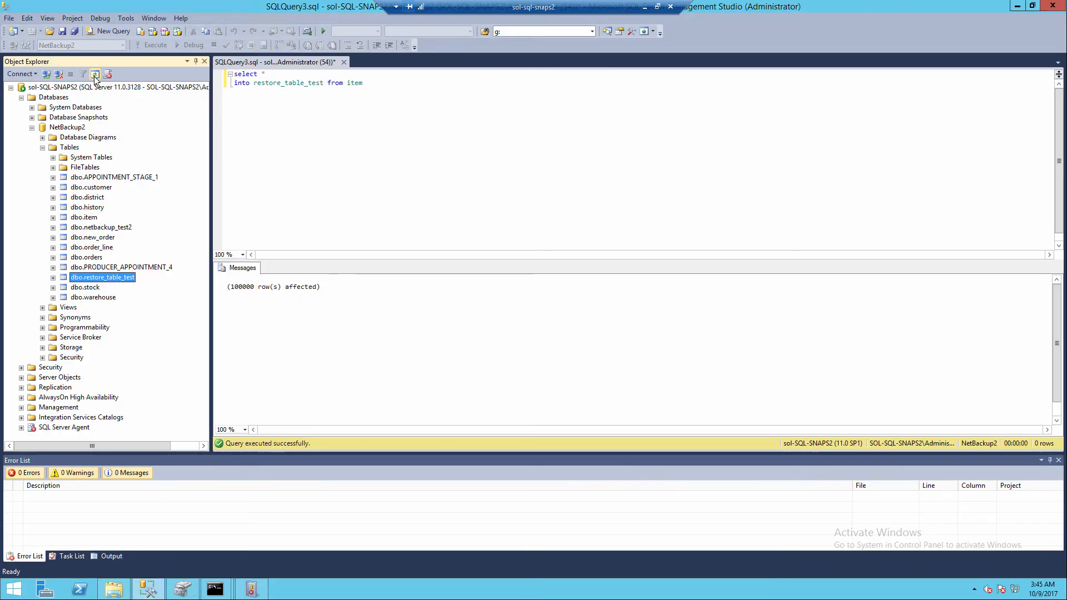
pyautogui.rightClick(104, 279)
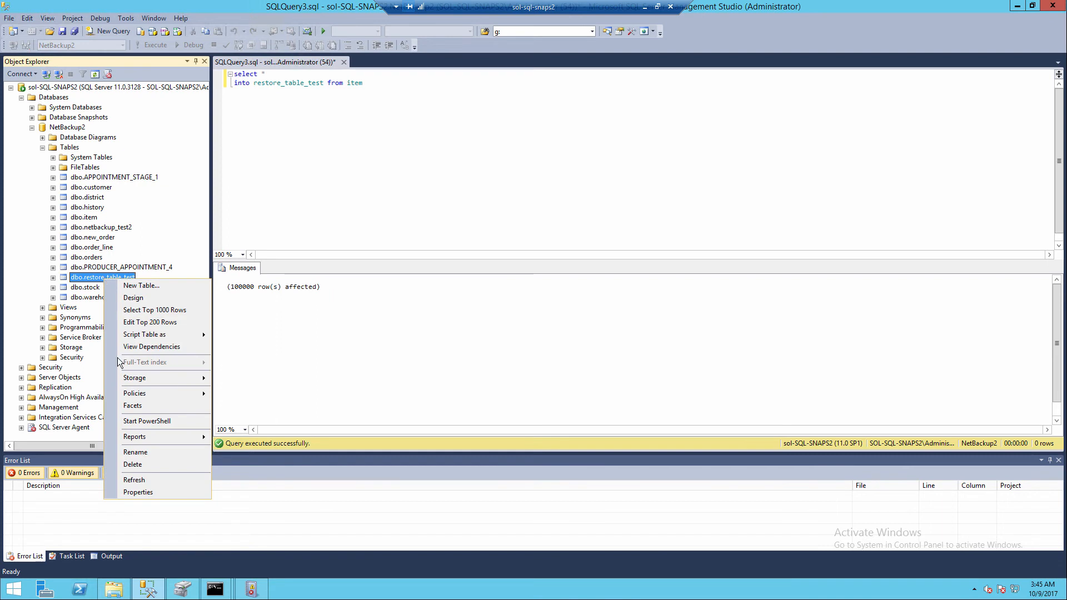
pyautogui.click(133, 465)
pyautogui.click(586, 381)
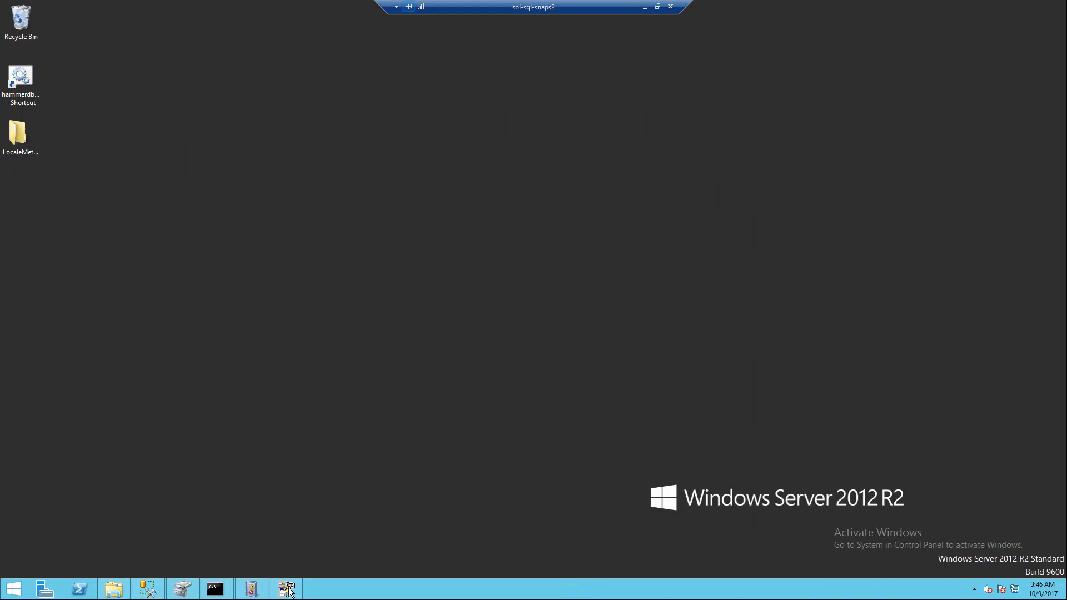
# - Switch to the NetBackup Database Extension and check the SQL Server connection properties for host sol-sql-snaps2
pyautogui.click(287, 589)
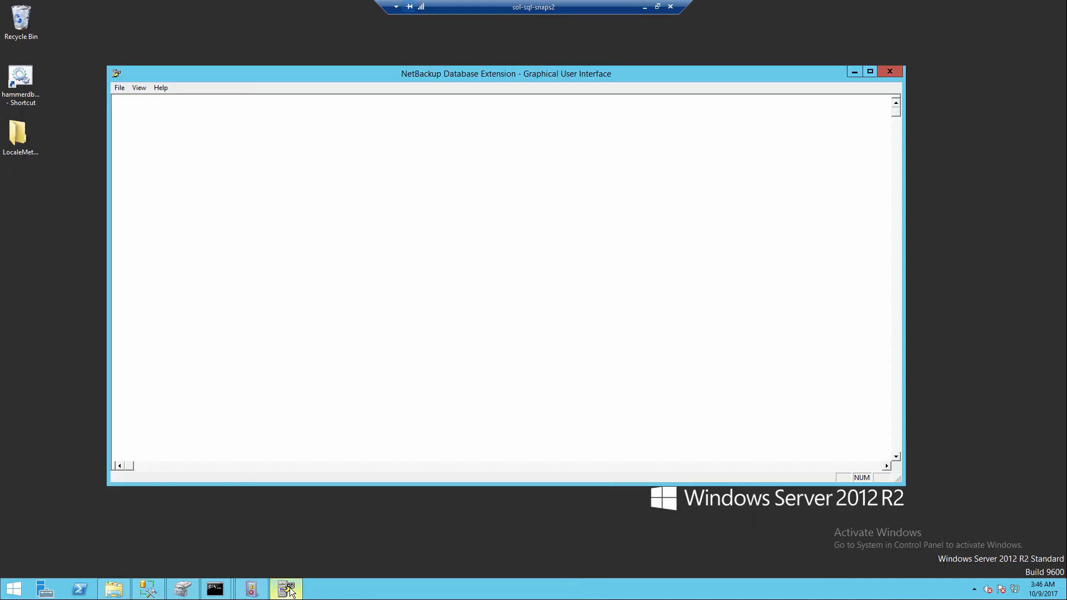
pyautogui.click(118, 88)
pyautogui.click(147, 143)
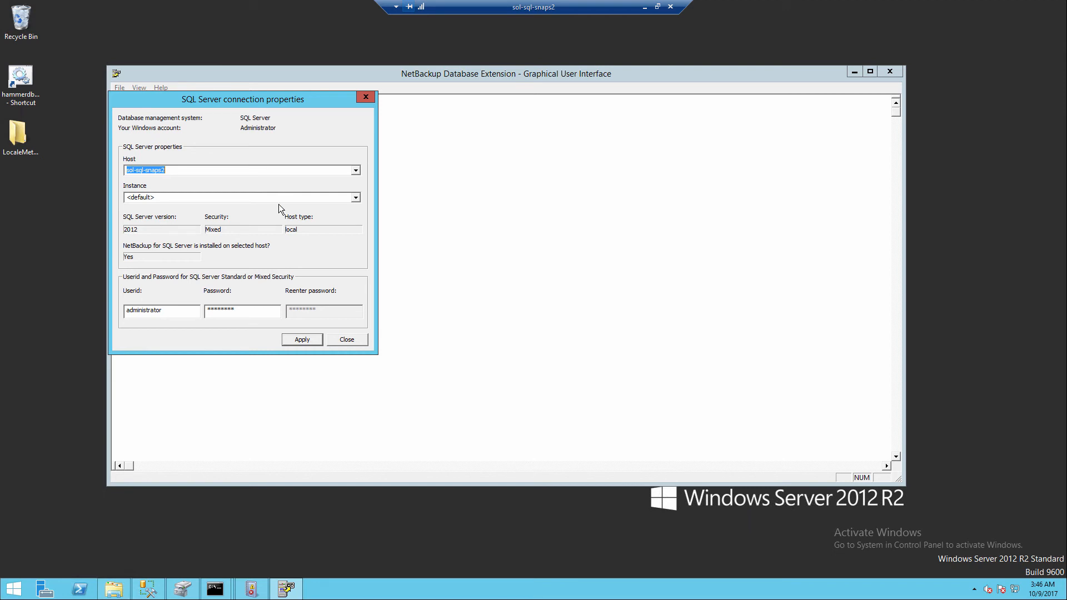
pyautogui.click(347, 338)
# - Accept the NetBackup client properties with ALI2 as the current NetBackup server
pyautogui.click(119, 88)
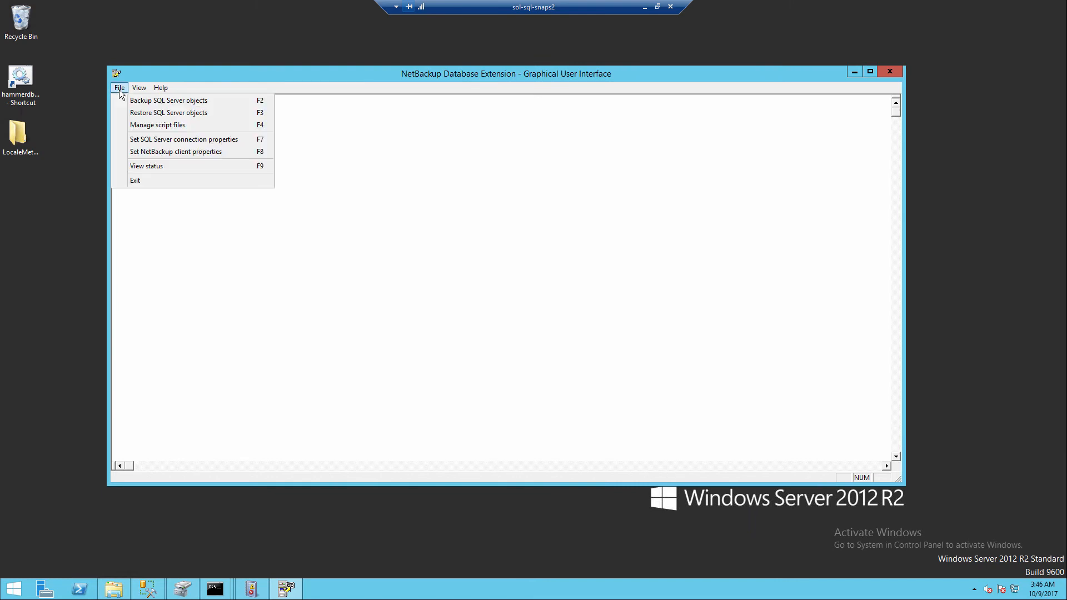
pyautogui.click(141, 152)
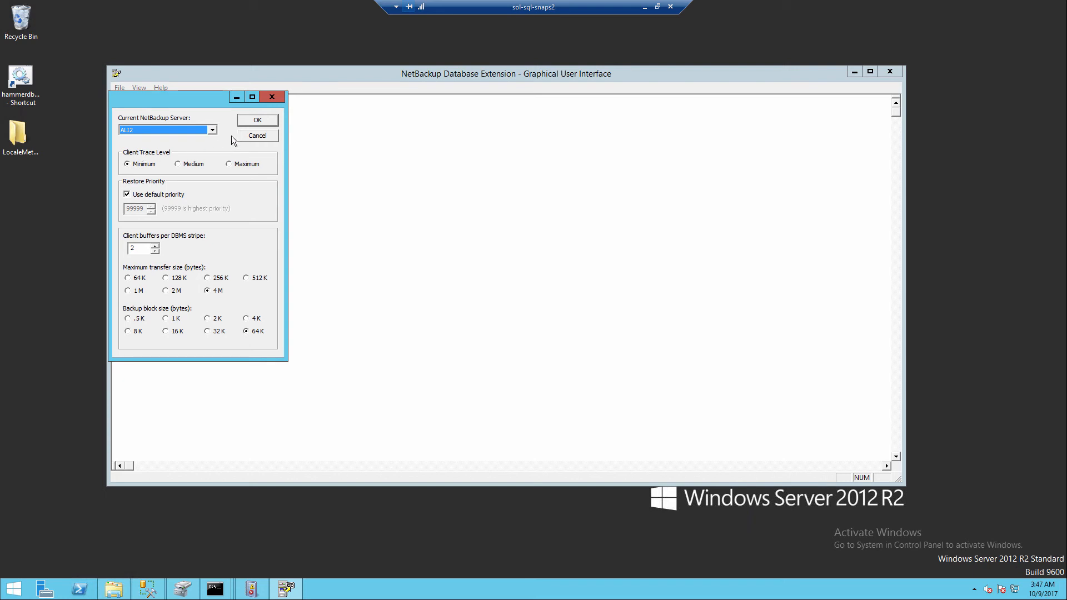
pyautogui.click(262, 121)
# - Start a restore of SQL Server objects from host sol-sql-snaps2 and select the NetBackup2 image of October 09, 2017, 02:42:29 AM
pyautogui.click(119, 88)
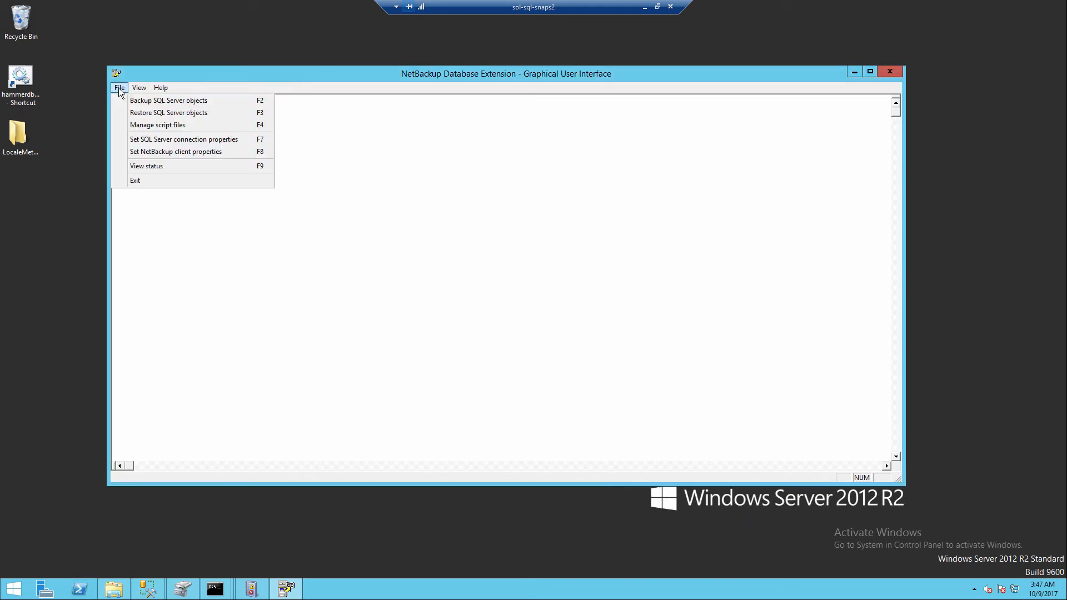
pyautogui.click(133, 112)
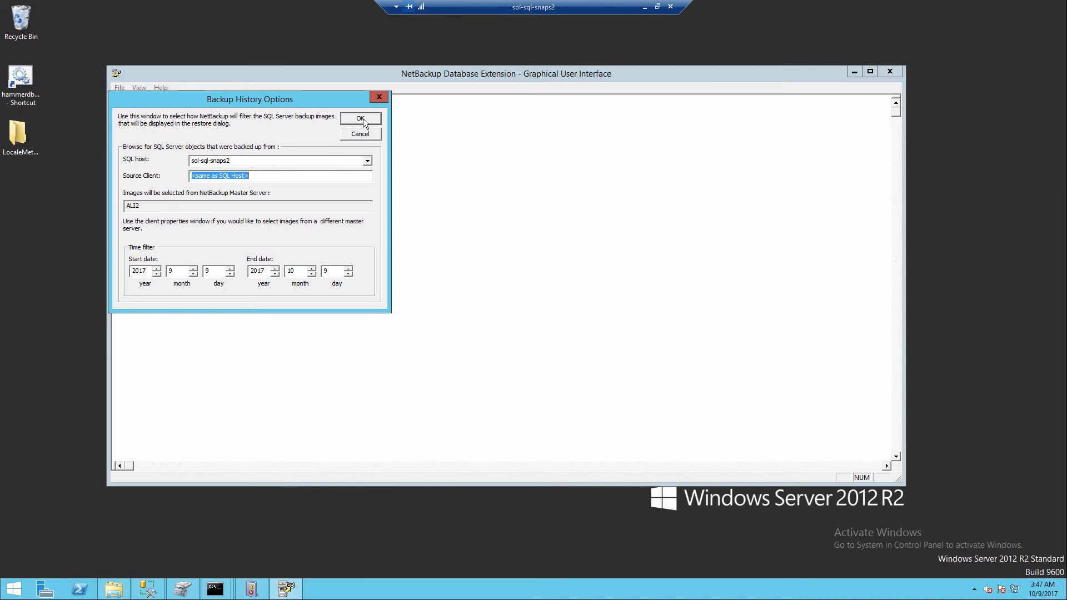
pyautogui.click(363, 119)
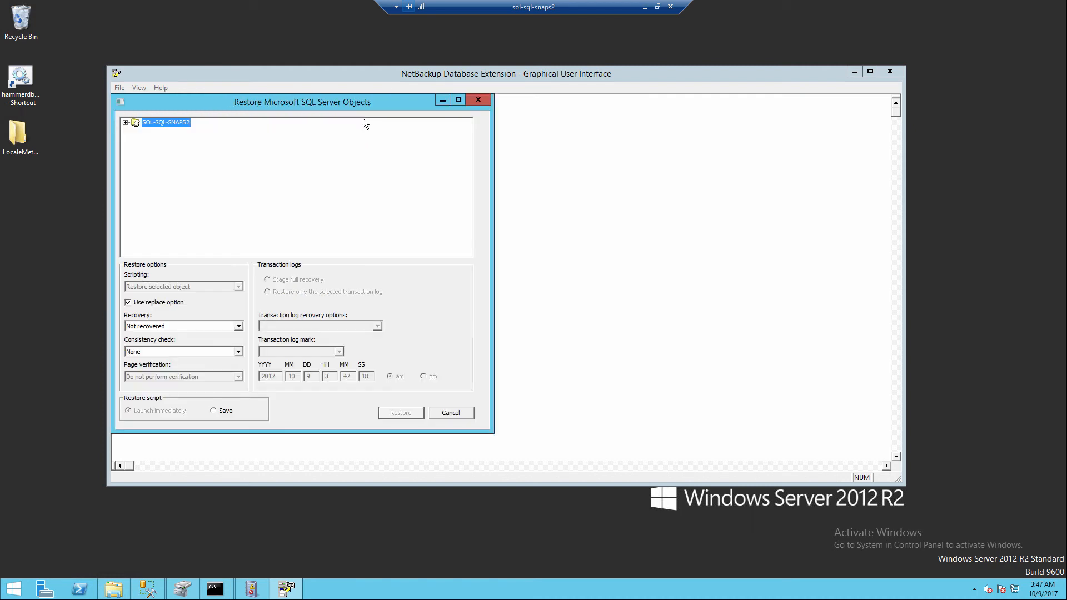
pyautogui.click(135, 131)
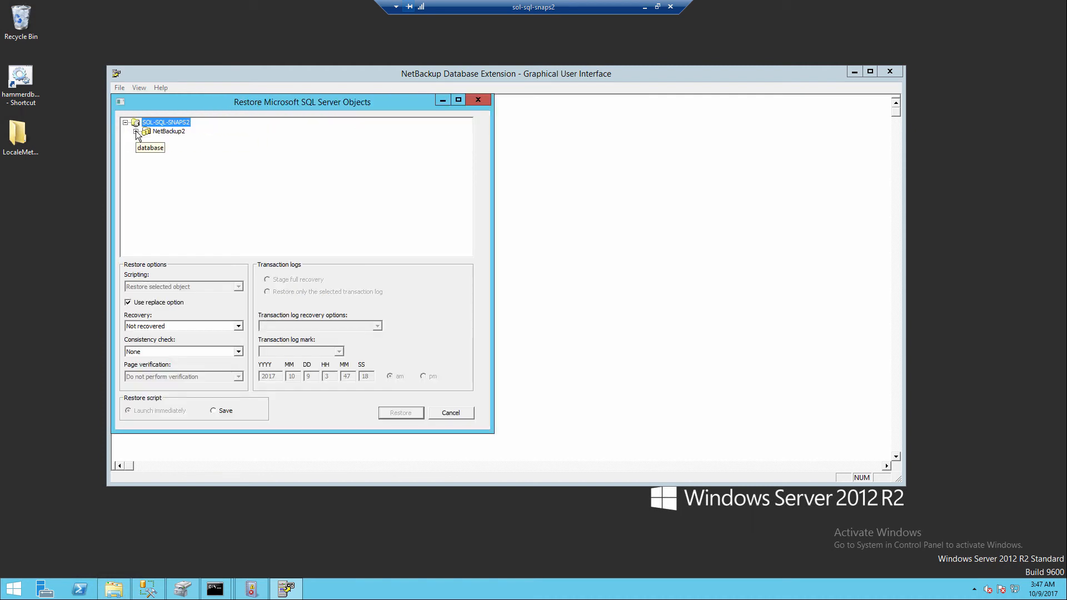
pyautogui.click(187, 149)
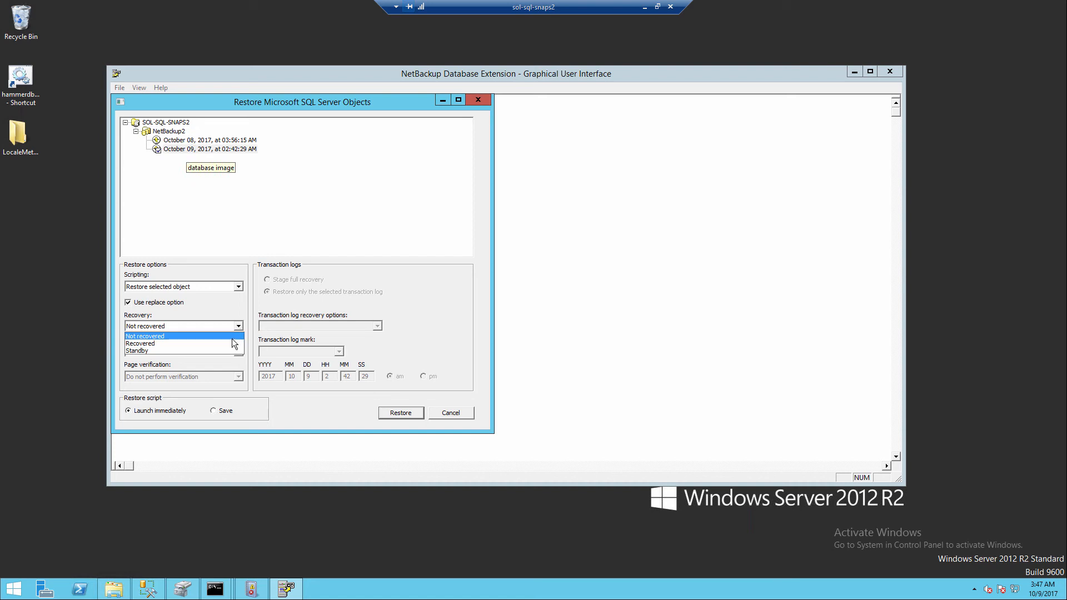
# - Set the recovery option to Recovered, then launch and confirm the immediate restore of the NetBackup2 database
pyautogui.click(231, 343)
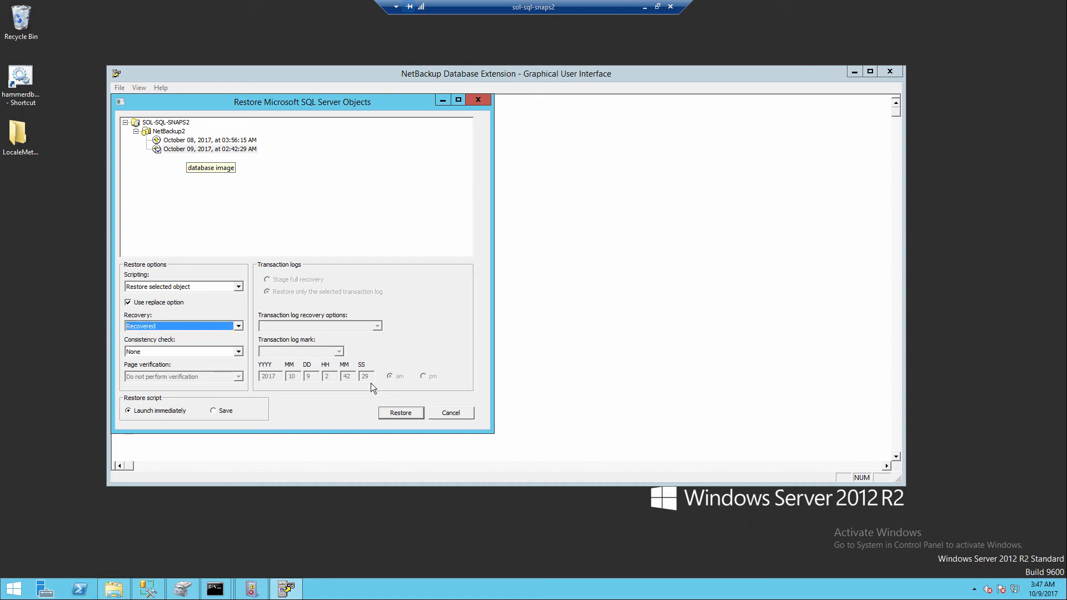
pyautogui.click(395, 412)
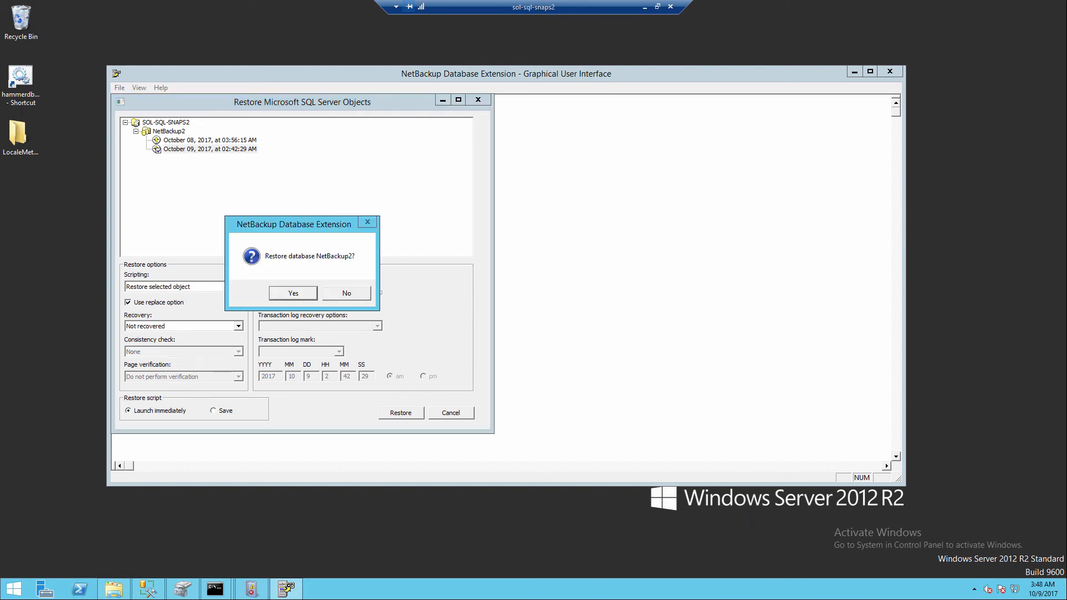
pyautogui.click(284, 293)
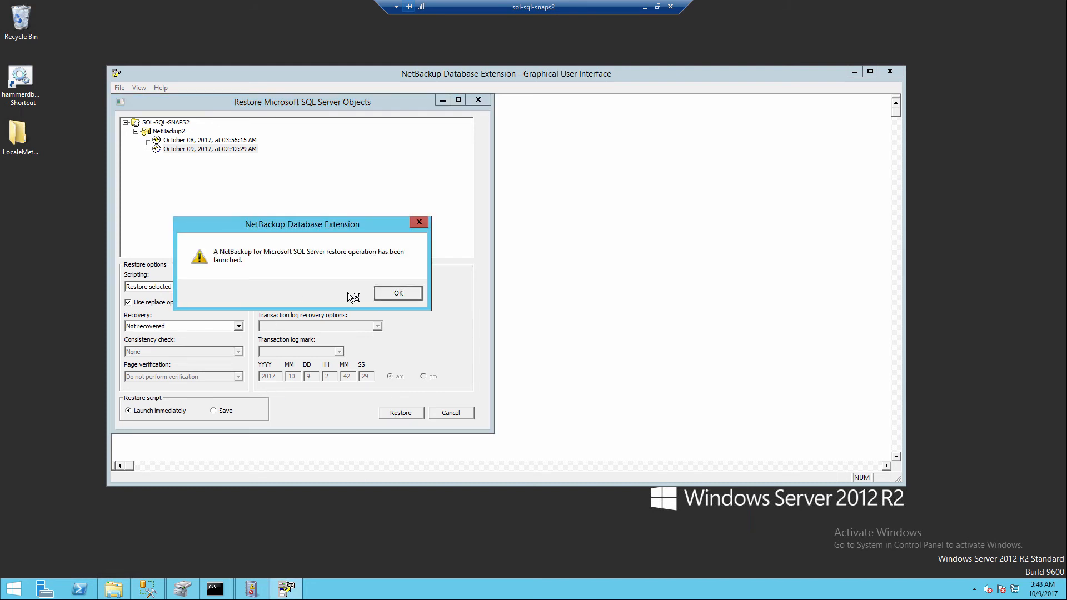
pyautogui.click(383, 292)
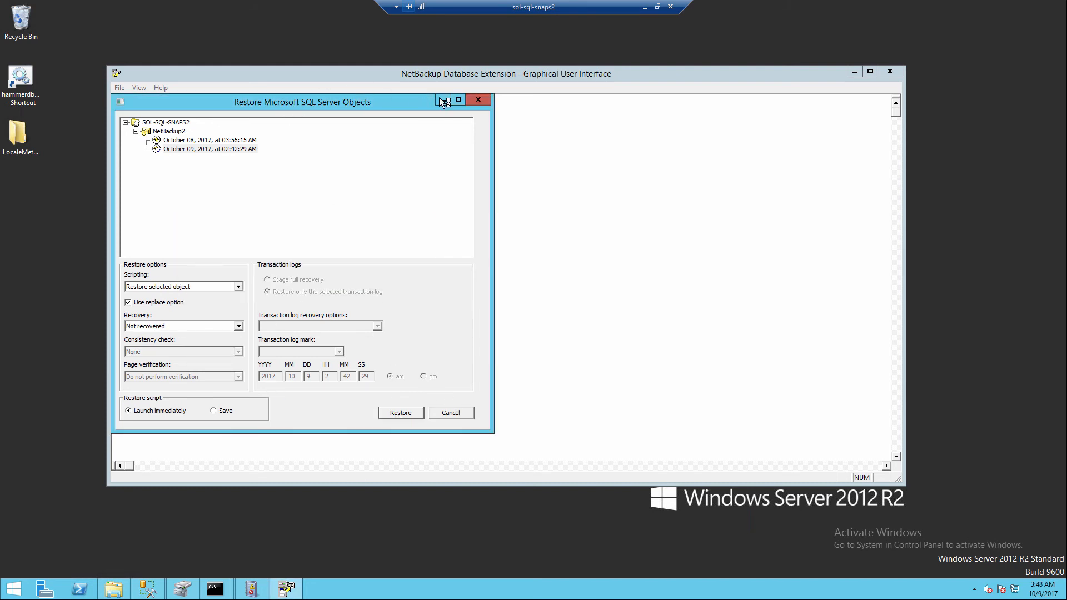
pyautogui.click(443, 99)
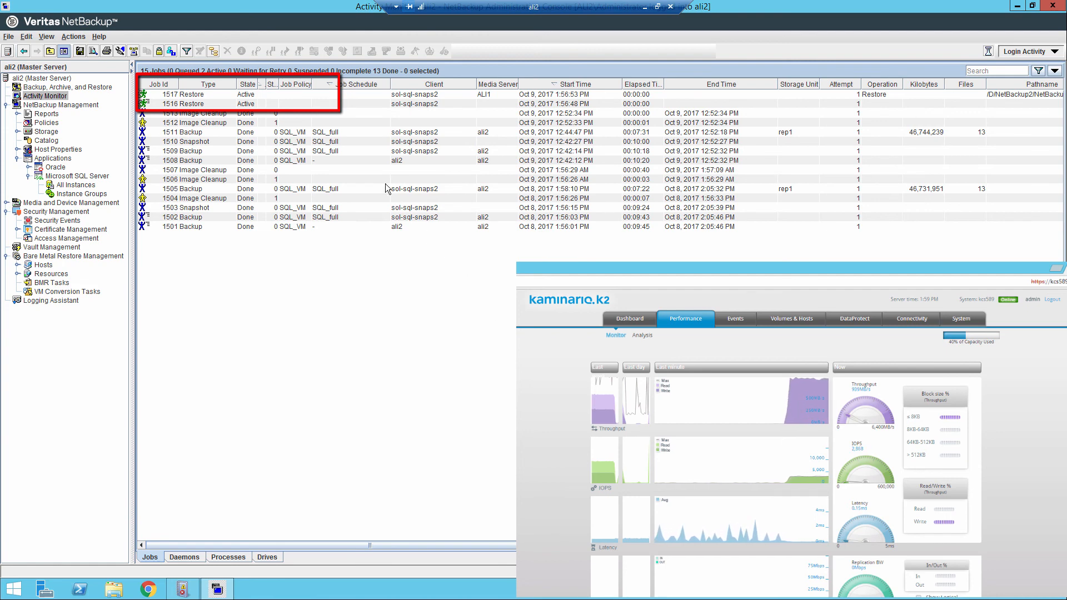
# - Switch to the NetBackup Administration Console and review the detailed status of restore job 1517
pyautogui.click(250, 96)
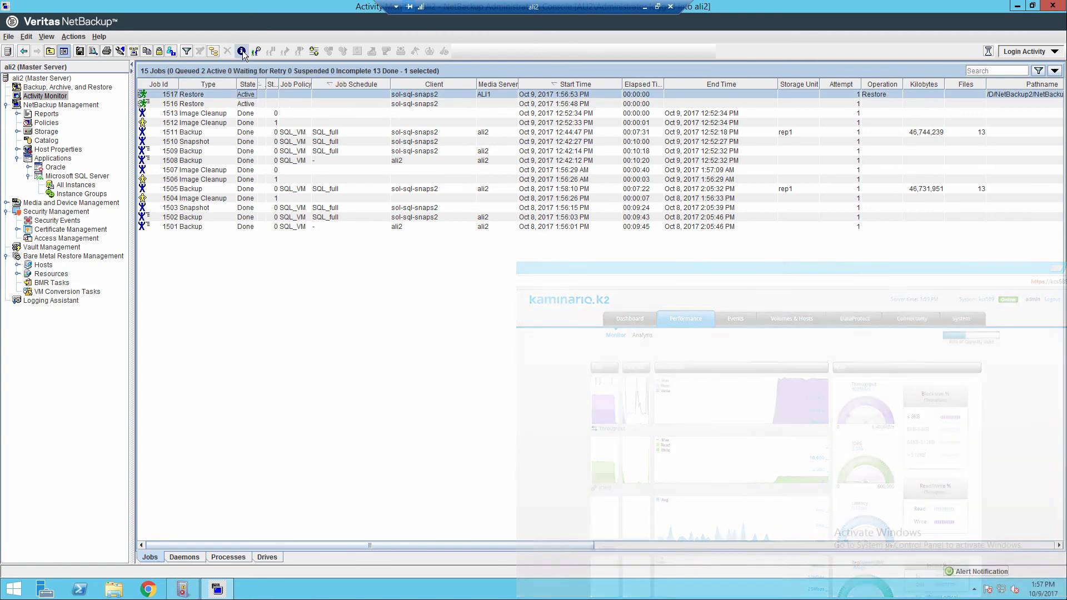
pyautogui.doubleClick(251, 96)
pyautogui.click(96, 51)
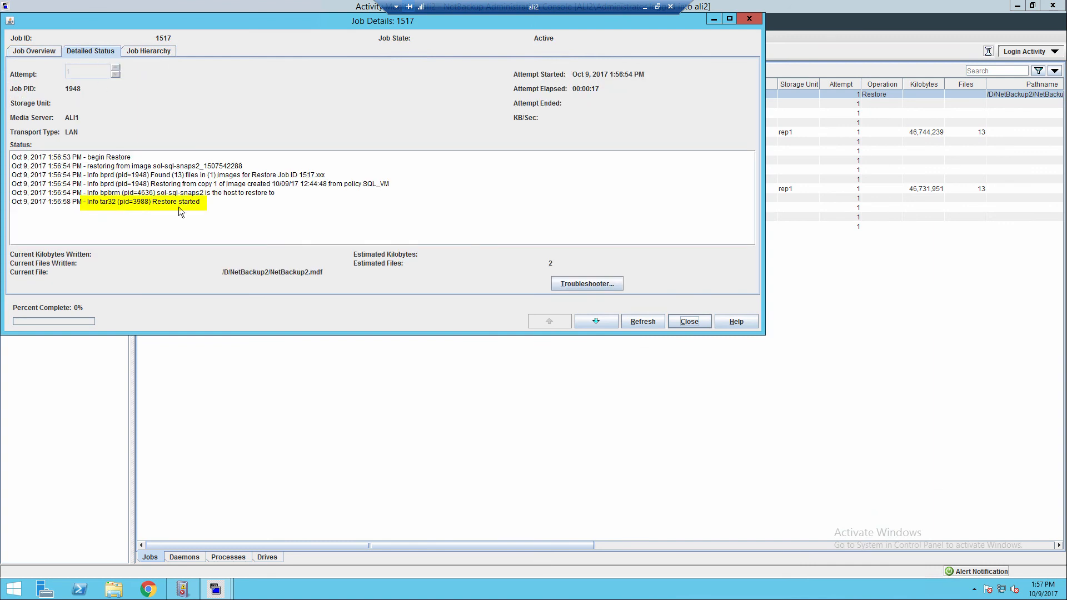
pyautogui.click(690, 321)
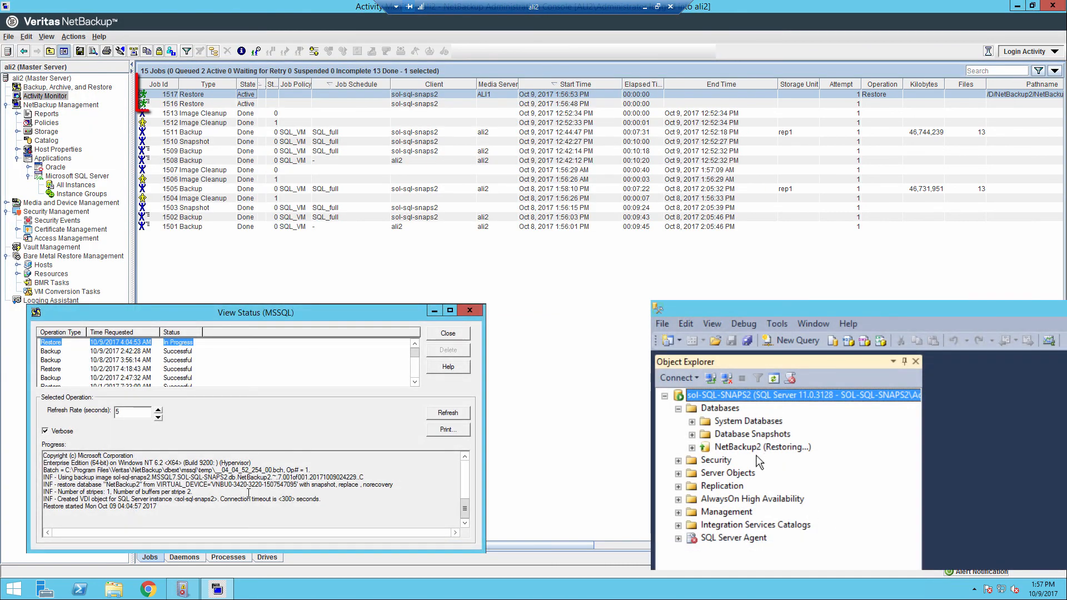
# - Switch to SQL Server Management Studio, refresh the databases and look for dbo.restore_table_test among the NetBackup2 tables
pyautogui.click(755, 449)
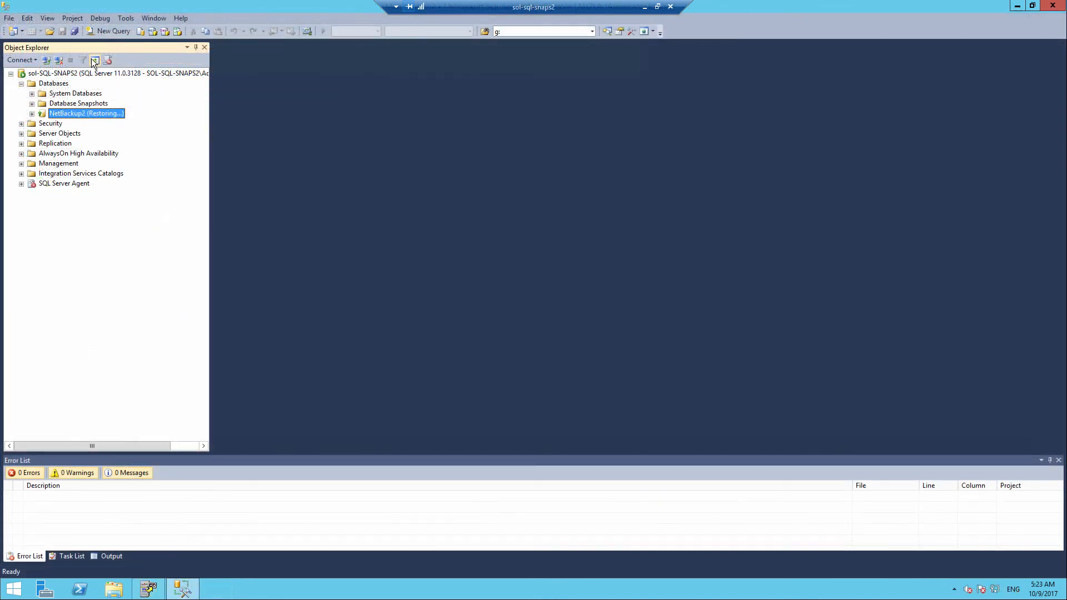
pyautogui.click(95, 61)
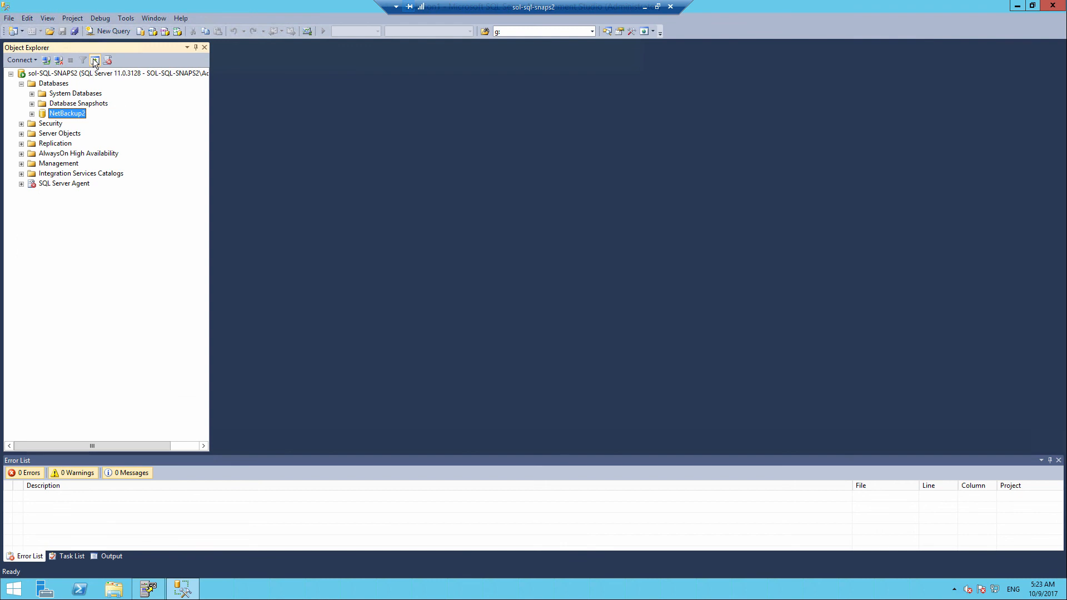
pyautogui.click(32, 114)
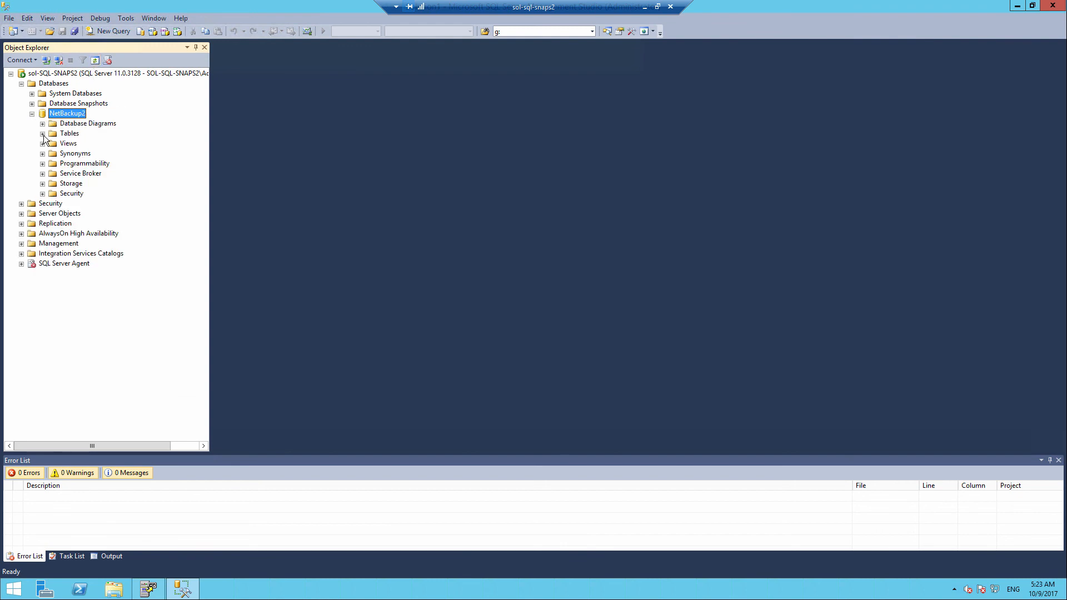
pyautogui.click(43, 134)
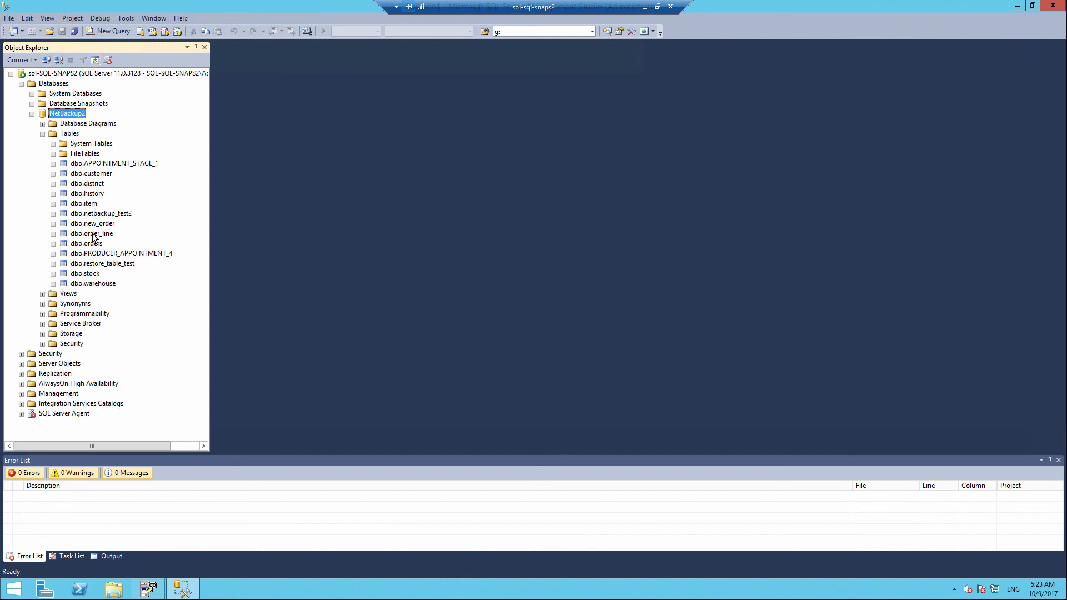
pyautogui.click(102, 264)
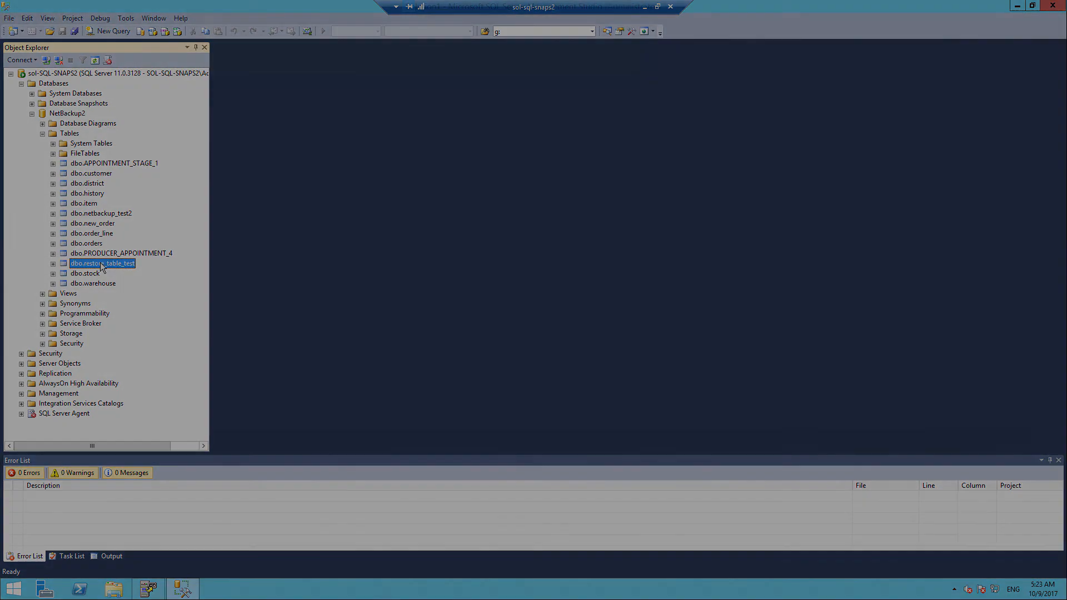